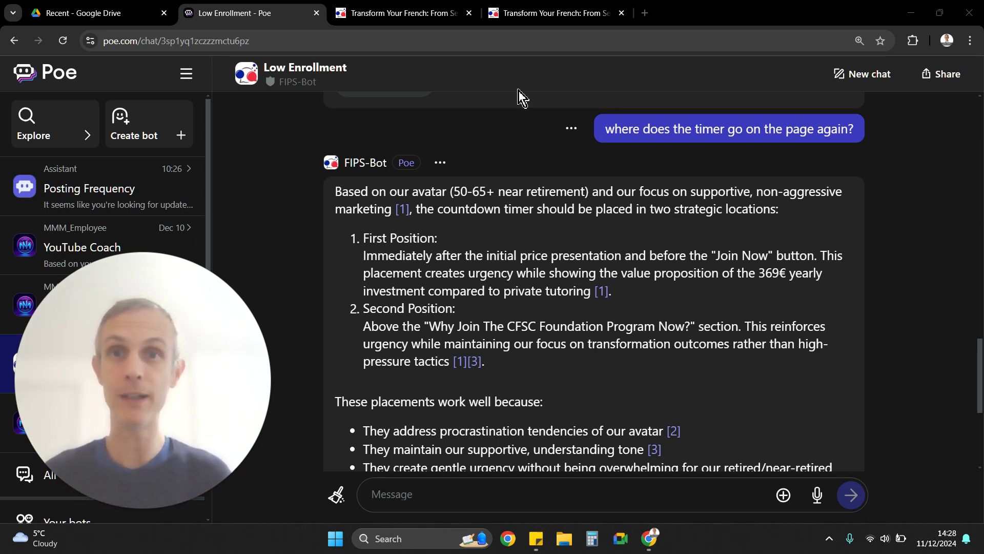
- Open the CFSC Foundation Program sales page and skim it from the headline to the Ready To Get Started section
{"action": "left_click", "coordinate": [412, 13]}
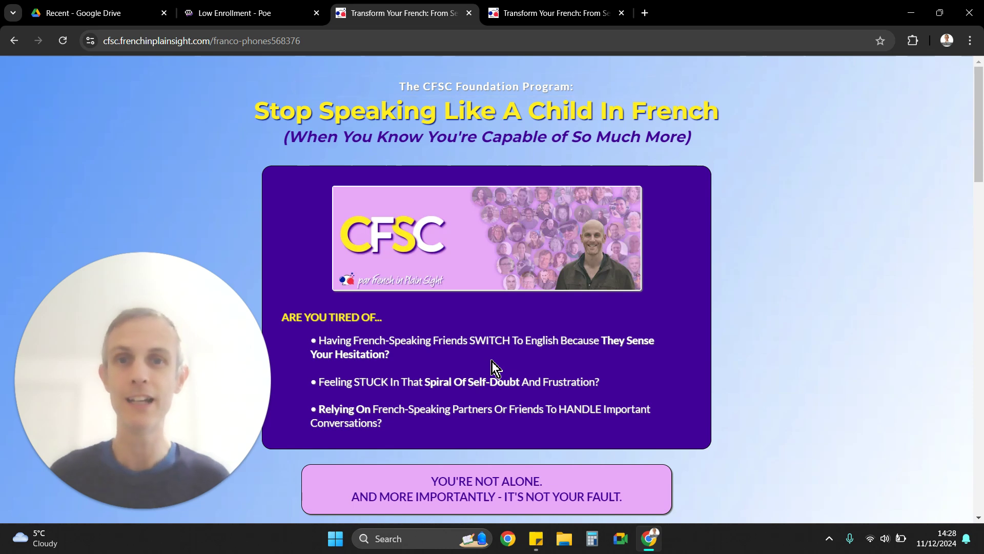
{"action": "scroll", "coordinate": [491, 361], "scroll_direction": "down", "scroll_amount": 1}
{"action": "scroll", "coordinate": [380, 68], "scroll_direction": "up", "scroll_amount": 1}
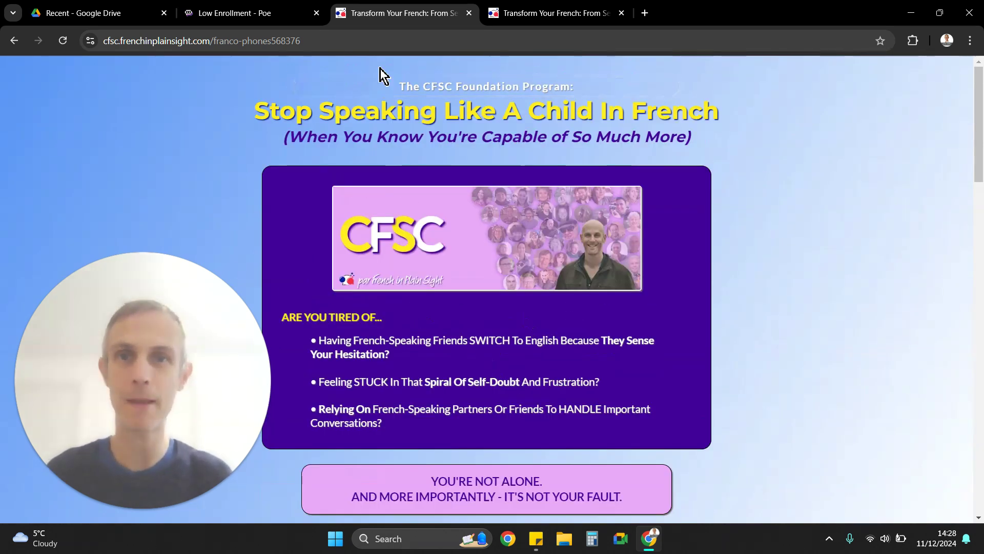
{"action": "scroll", "coordinate": [693, 137], "scroll_direction": "down", "scroll_amount": 5}
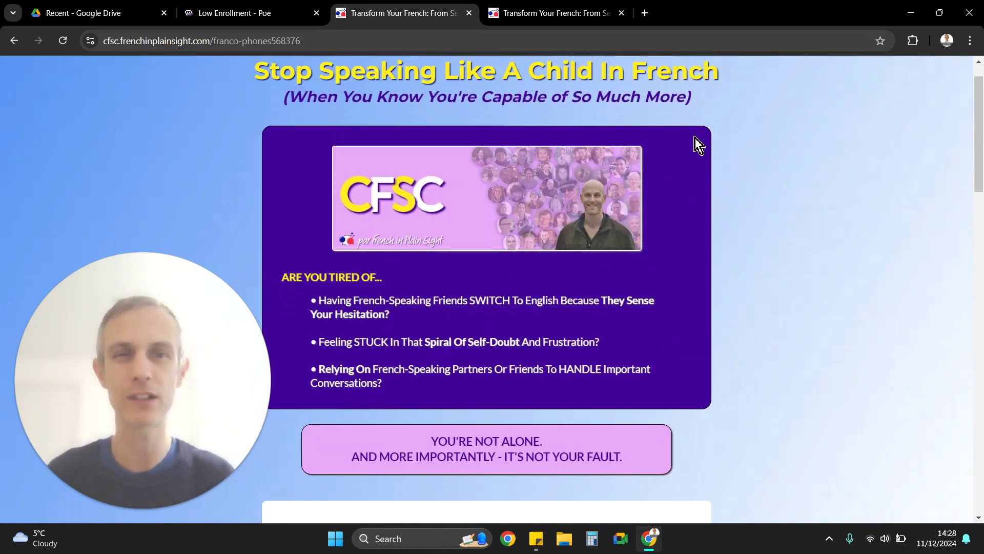
{"action": "scroll", "coordinate": [695, 139], "scroll_direction": "down", "scroll_amount": 18}
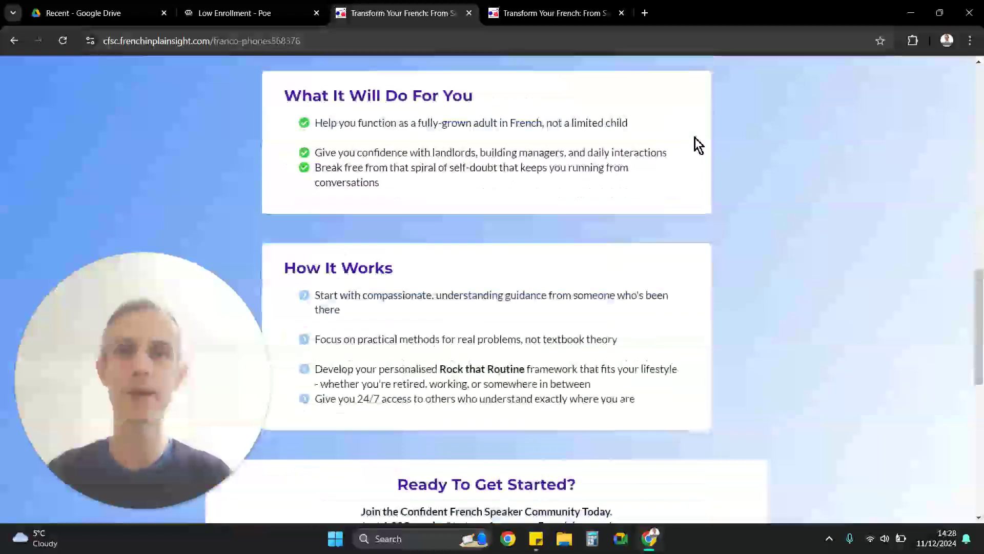
{"action": "scroll", "coordinate": [695, 139], "scroll_direction": "up", "scroll_amount": 20}
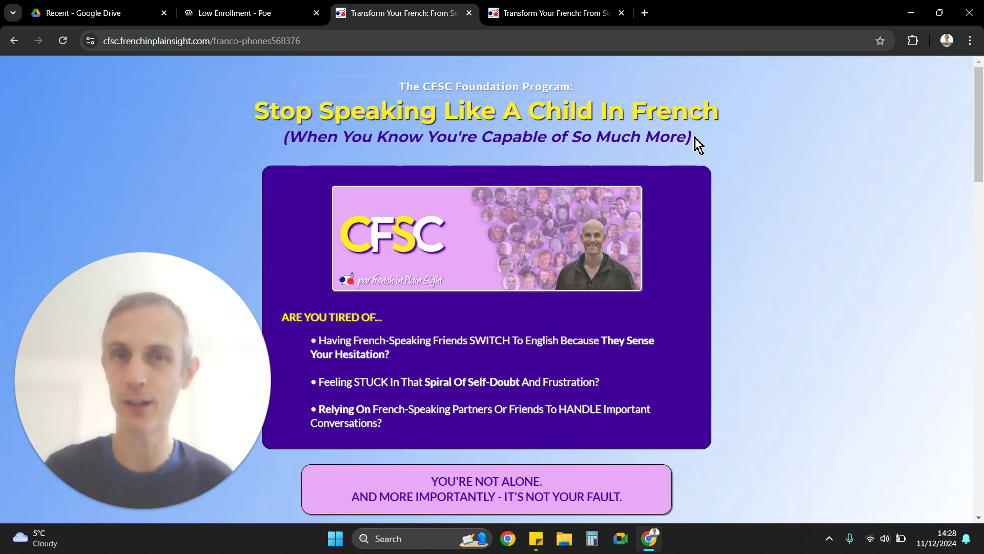
{"action": "scroll", "coordinate": [617, 223], "scroll_direction": "down", "scroll_amount": 9}
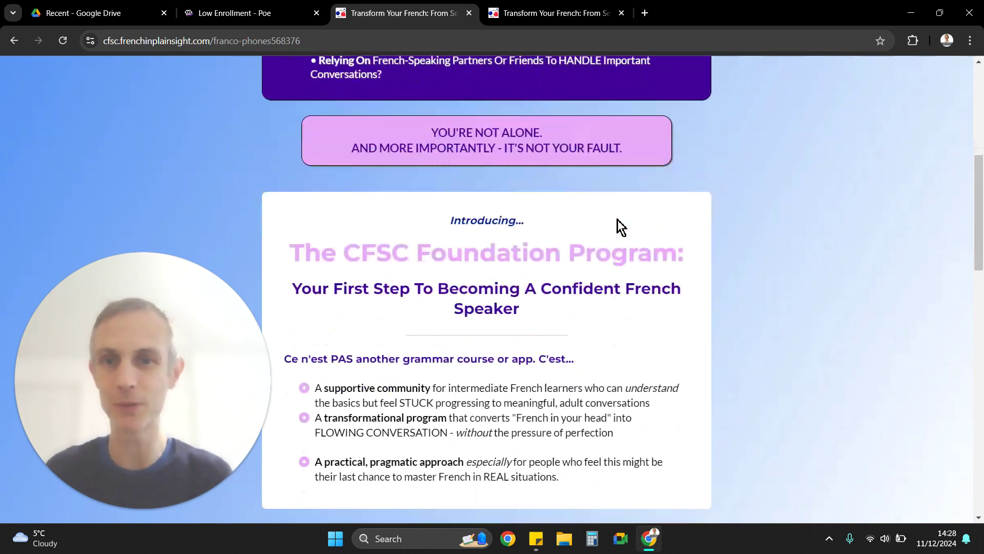
{"action": "scroll", "coordinate": [619, 226], "scroll_direction": "down", "scroll_amount": 14}
{"action": "scroll", "coordinate": [619, 226], "scroll_direction": "up", "scroll_amount": 20}
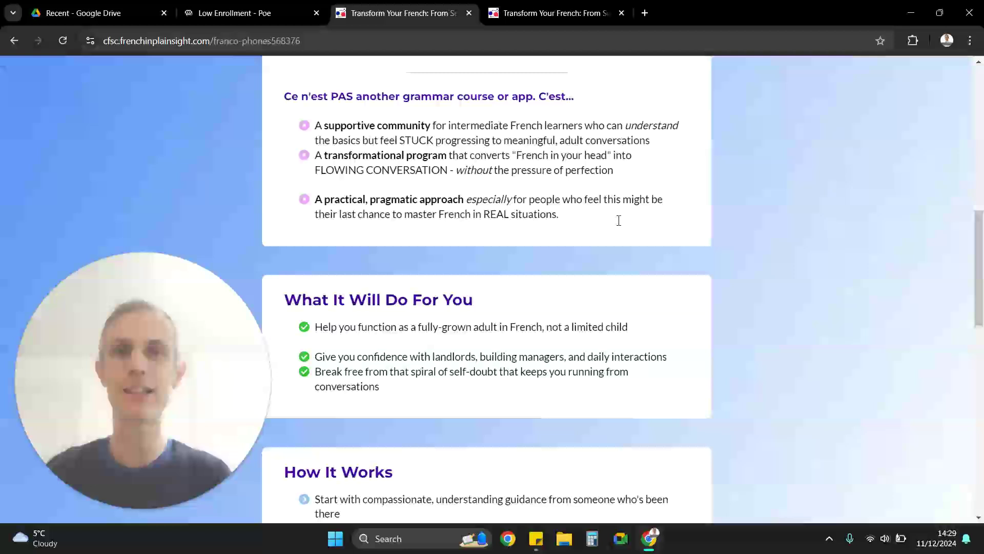
- Highlight the "Stop Speaking Like A Child In French" headline and its subheadline, and review the "Are You Tired Of" list
{"action": "triple_click", "coordinate": [392, 115]}
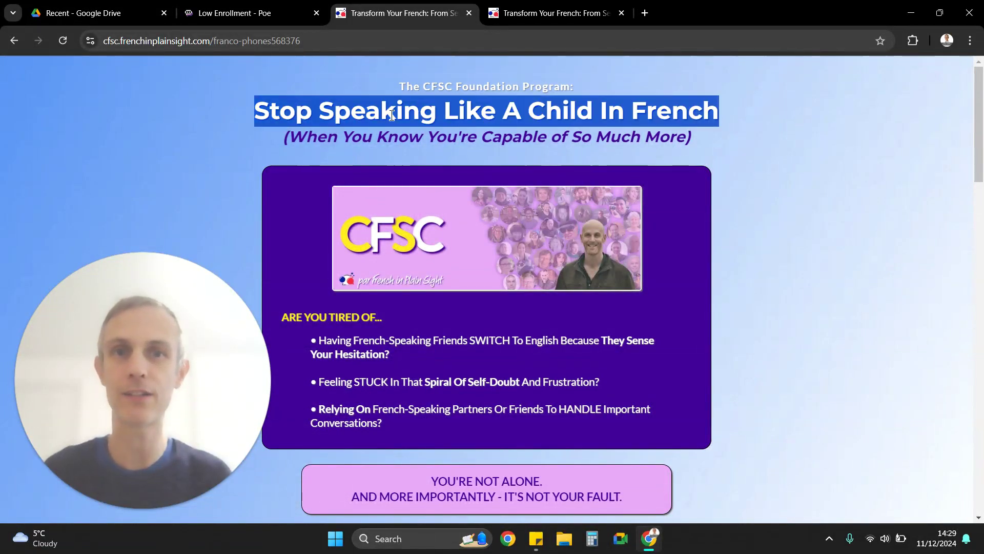
{"action": "triple_click", "coordinate": [527, 136]}
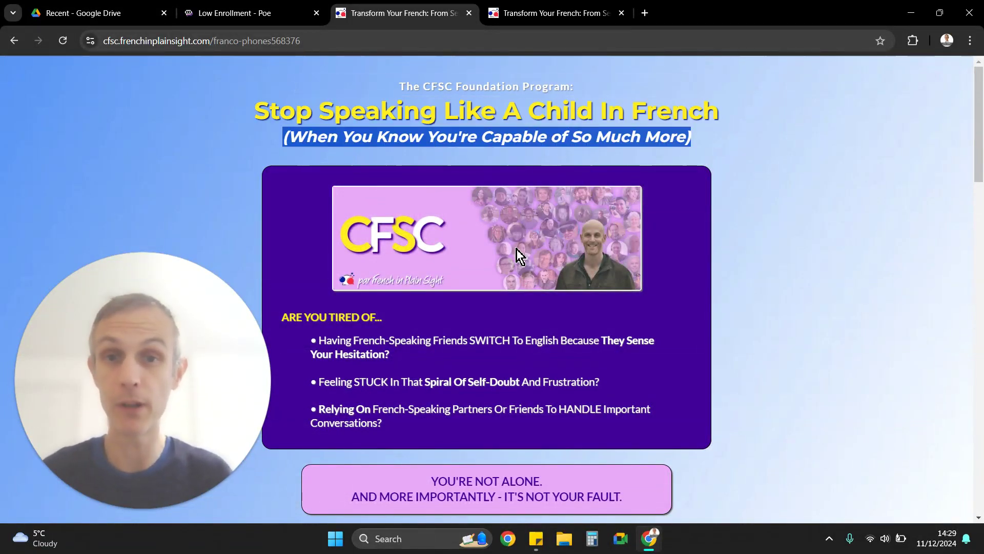
{"action": "scroll", "coordinate": [381, 264], "scroll_direction": "down", "scroll_amount": 1}
{"action": "left_click_drag", "start_coordinate": [342, 282], "coordinate": [472, 328]}
{"action": "double_click", "coordinate": [471, 325]}
{"action": "scroll", "coordinate": [537, 294], "scroll_direction": "down", "scroll_amount": 3}
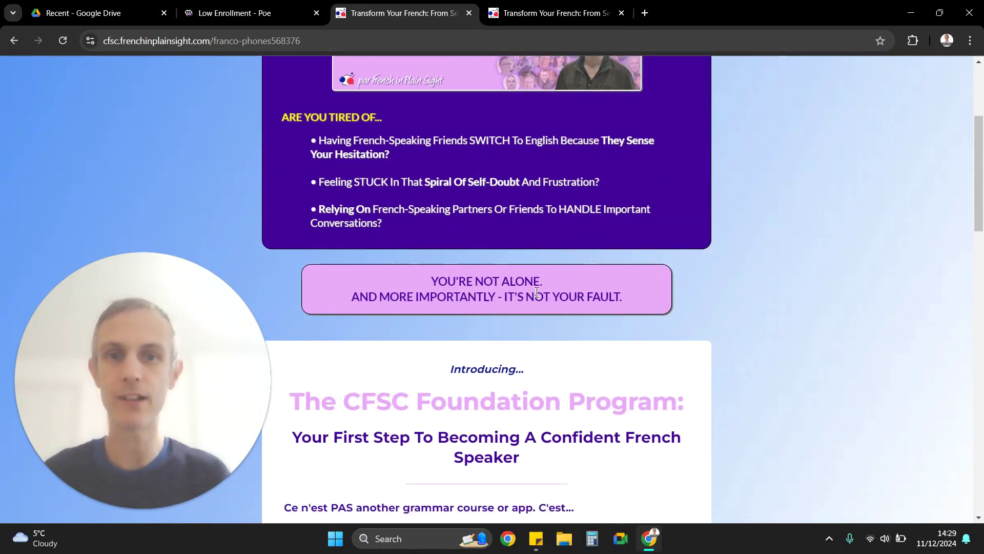
- Review the "You're not alone" banner and the program introduction, highlighting the "Your First Step To Becoming A Confident French Speaker" line
{"action": "double_click", "coordinate": [537, 297]}
{"action": "scroll", "coordinate": [537, 292], "scroll_direction": "down", "scroll_amount": 1}
{"action": "scroll", "coordinate": [537, 292], "scroll_direction": "down", "scroll_amount": 2}
{"action": "double_click", "coordinate": [534, 262]}
{"action": "scroll", "coordinate": [533, 233], "scroll_direction": "down", "scroll_amount": 2}
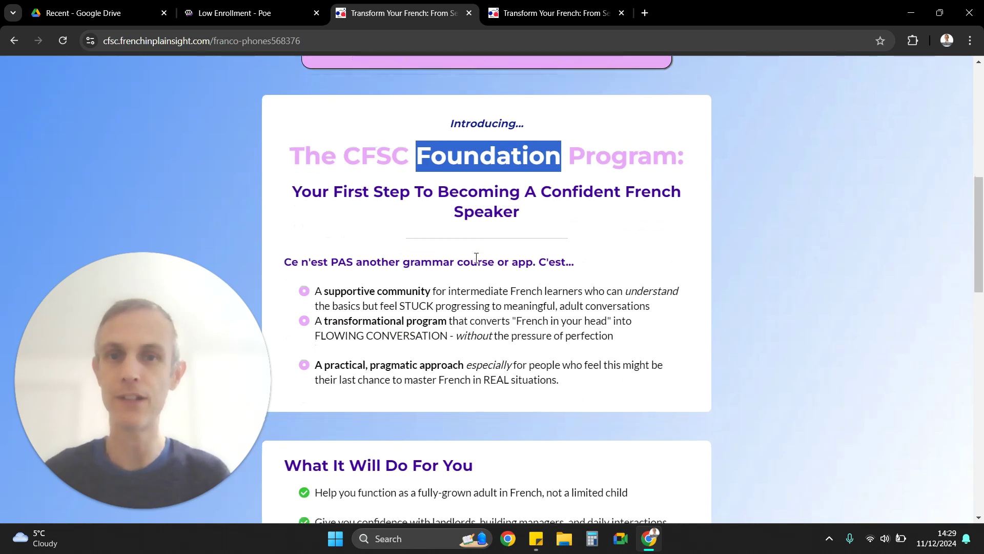
{"action": "left_click", "coordinate": [533, 224]}
{"action": "triple_click", "coordinate": [533, 224]}
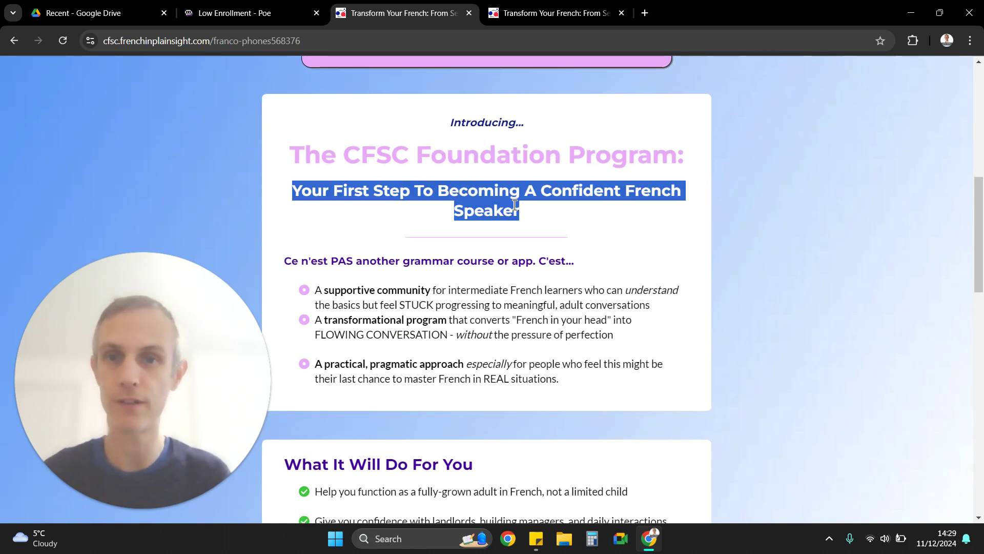
- Highlight the "Ce n'est PAS another grammar course or app" line and read the three bullets beneath it
{"action": "scroll", "coordinate": [478, 195], "scroll_direction": "down", "scroll_amount": 1}
{"action": "triple_click", "coordinate": [478, 197]}
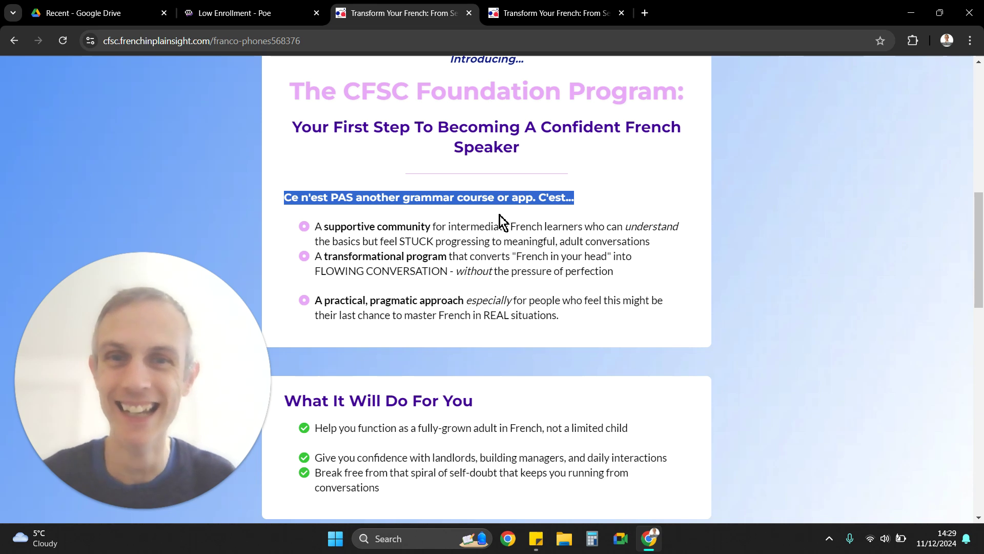
{"action": "triple_click", "coordinate": [409, 227]}
{"action": "triple_click", "coordinate": [414, 259]}
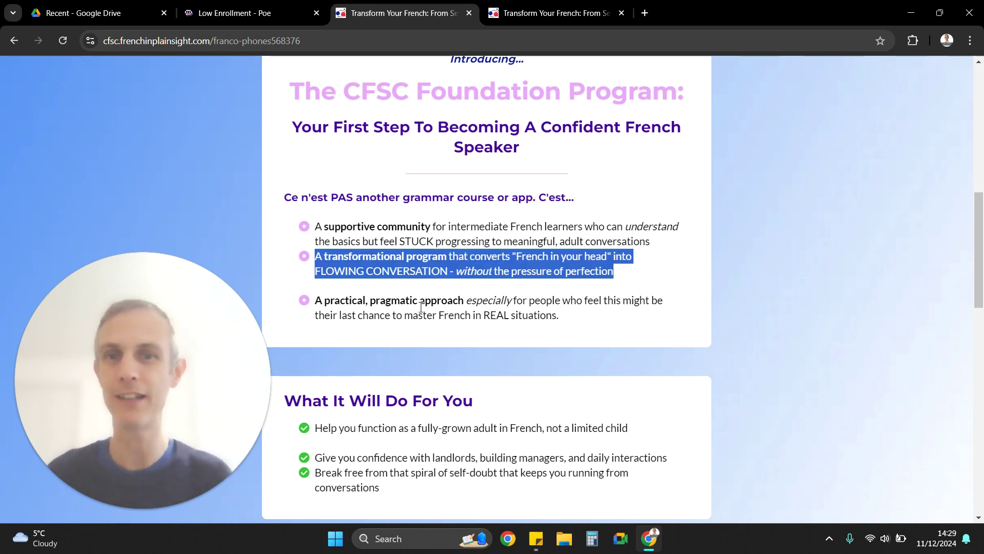
{"action": "double_click", "coordinate": [421, 311]}
{"action": "scroll", "coordinate": [423, 310], "scroll_direction": "down", "scroll_amount": 1}
{"action": "scroll", "coordinate": [422, 310], "scroll_direction": "down", "scroll_amount": 3}
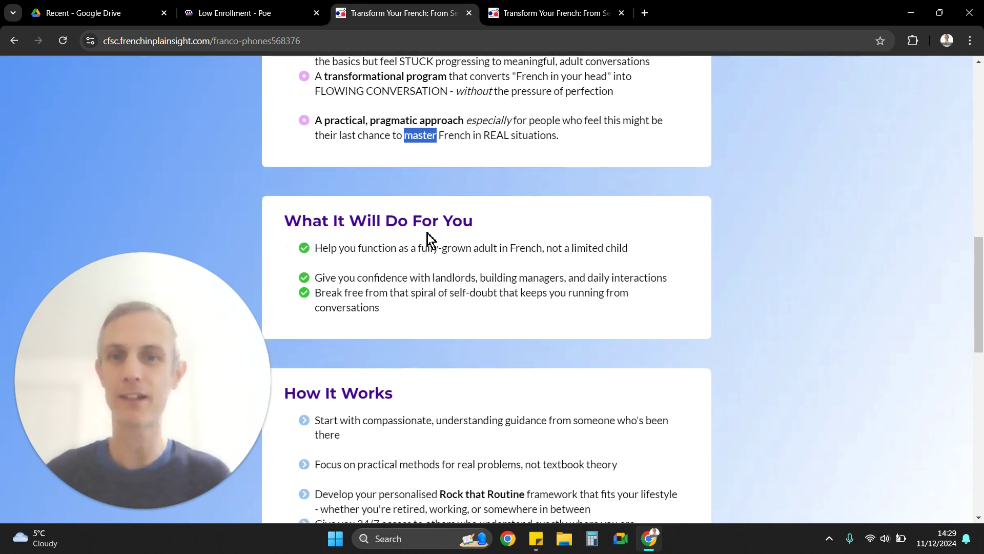
- Review the How It Works section, the per-day price pitch, the monthly and annual plans, and the closing message
{"action": "scroll", "coordinate": [460, 250], "scroll_direction": "down", "scroll_amount": 6}
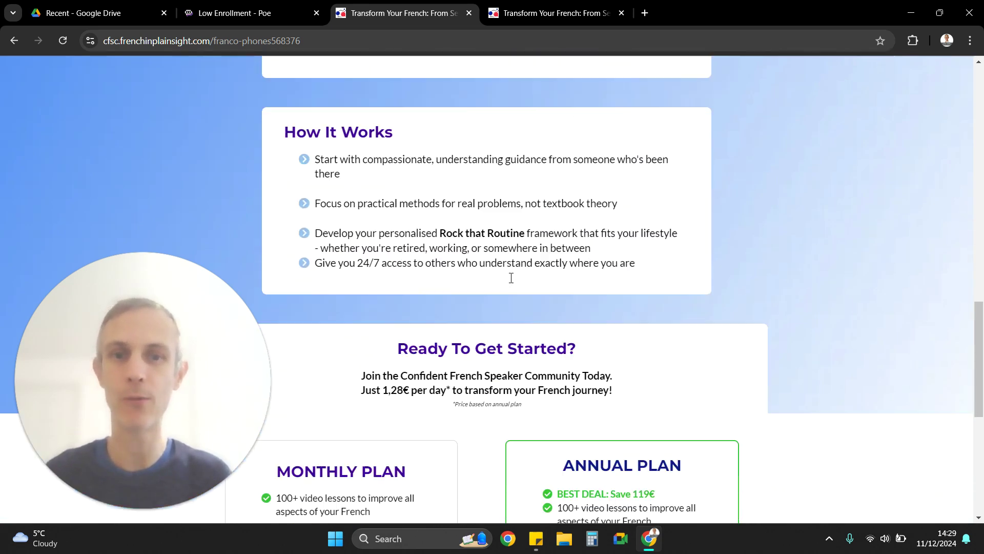
{"action": "scroll", "coordinate": [519, 334], "scroll_direction": "down", "scroll_amount": 2}
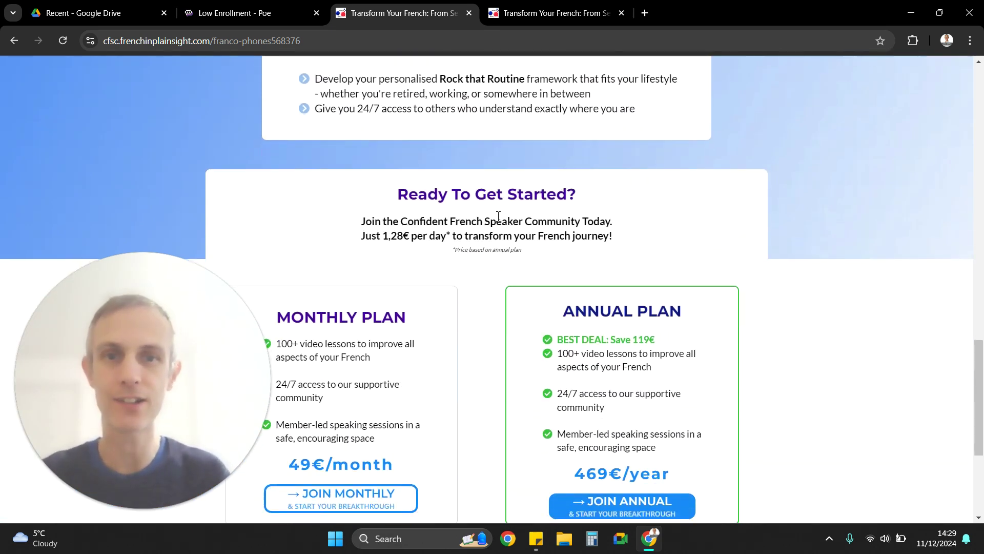
{"action": "triple_click", "coordinate": [497, 216]}
{"action": "left_click_drag", "start_coordinate": [498, 216], "coordinate": [430, 238]}
{"action": "left_click", "coordinate": [430, 238]}
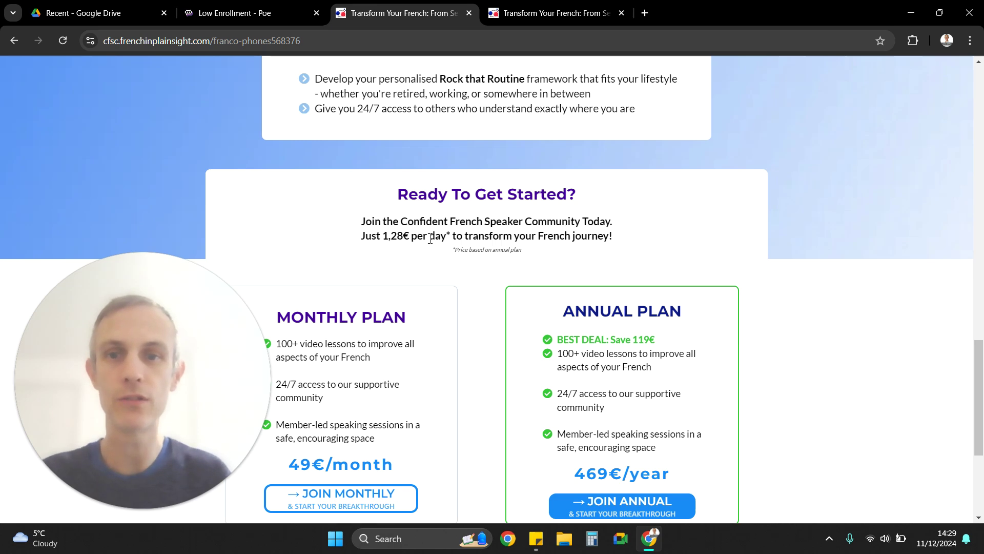
{"action": "scroll", "coordinate": [429, 238], "scroll_direction": "down", "scroll_amount": 5}
{"action": "scroll", "coordinate": [625, 291], "scroll_direction": "up", "scroll_amount": 1}
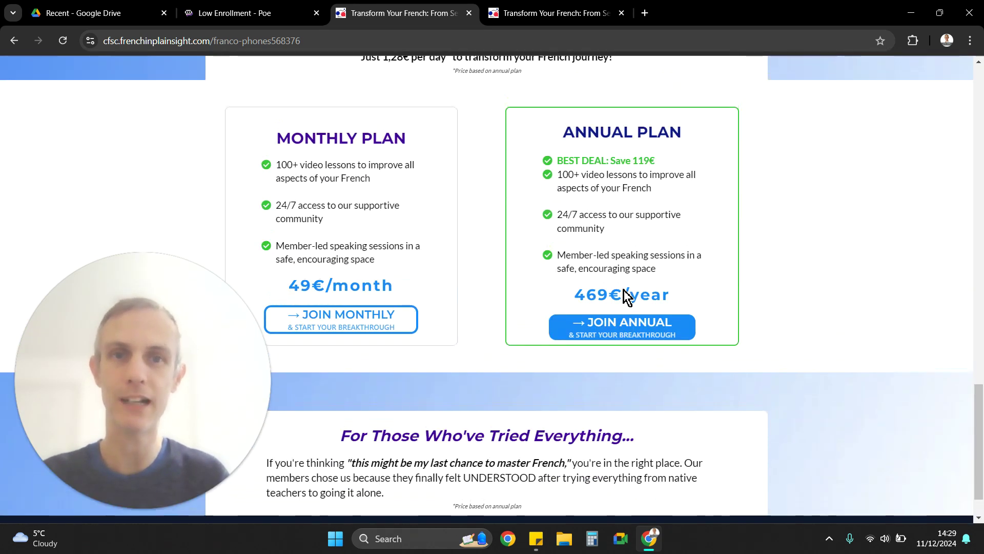
{"action": "scroll", "coordinate": [440, 356], "scroll_direction": "down", "scroll_amount": 1}
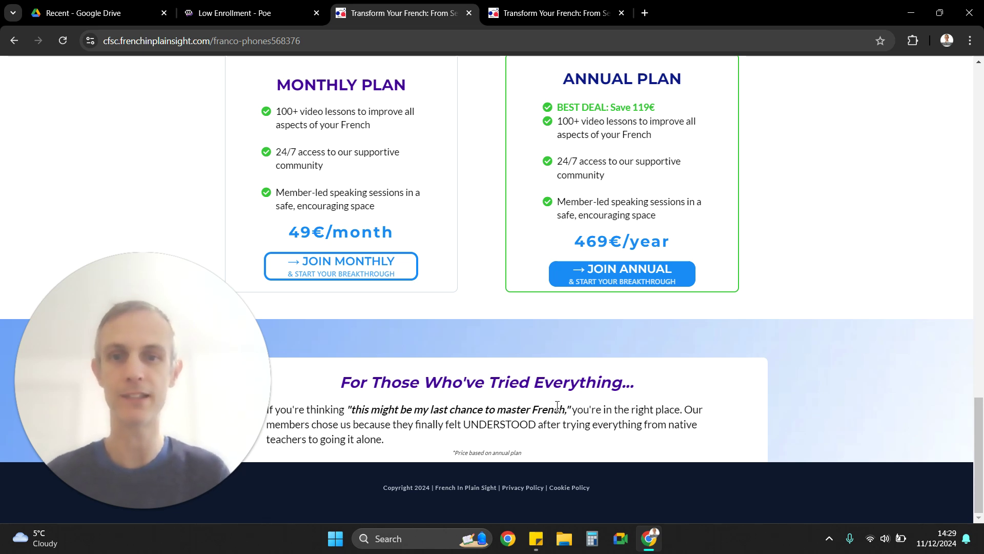
- Return to the start of the sales page and highlight each of the three "Are You Tired Of" pain points
{"action": "scroll", "coordinate": [557, 406], "scroll_direction": "up", "scroll_amount": 15}
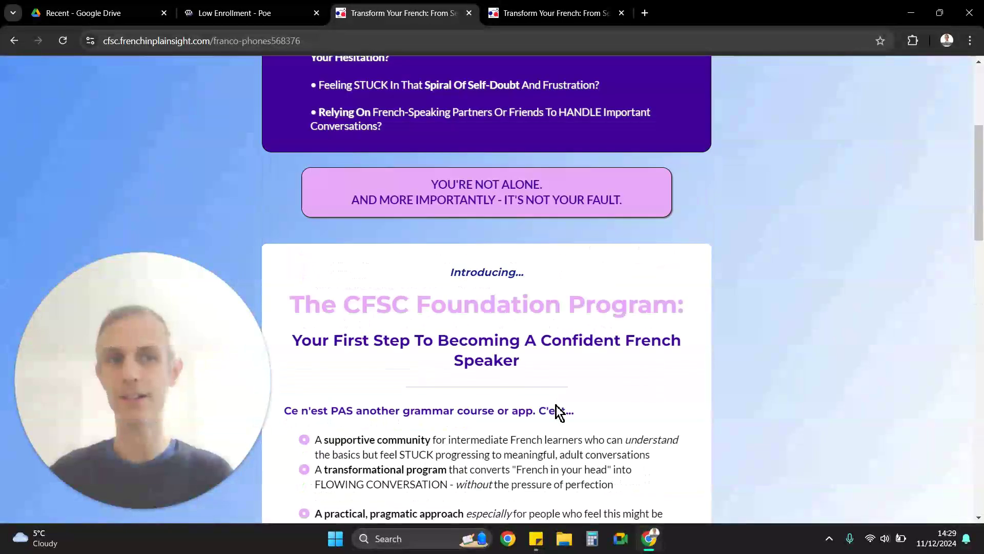
{"action": "scroll", "coordinate": [557, 410], "scroll_direction": "up", "scroll_amount": 5}
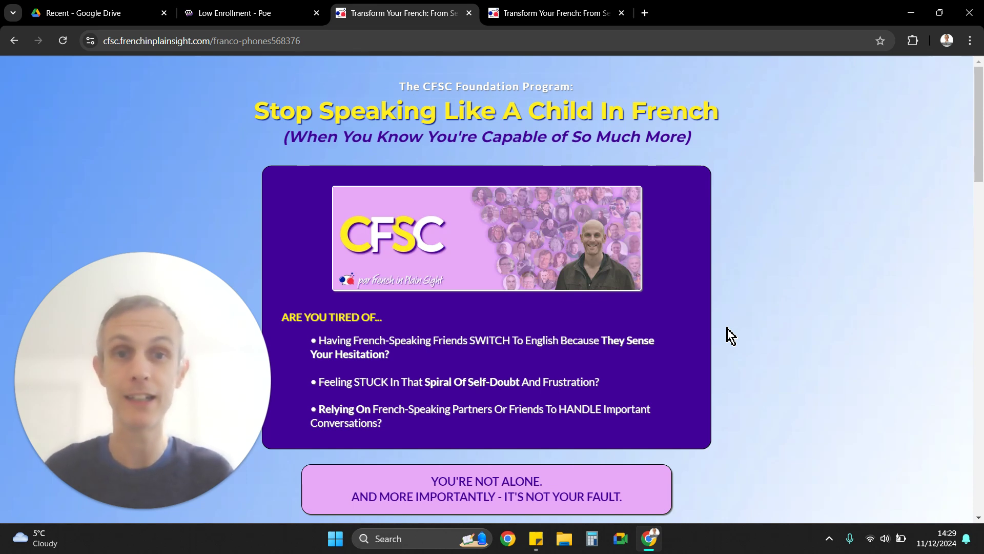
{"action": "triple_click", "coordinate": [468, 340]}
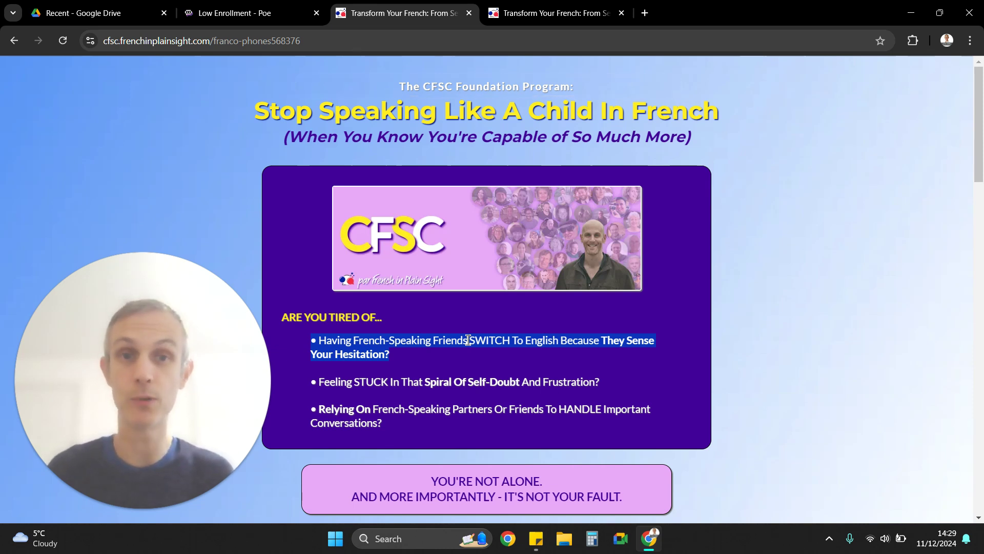
{"action": "triple_click", "coordinate": [470, 385]}
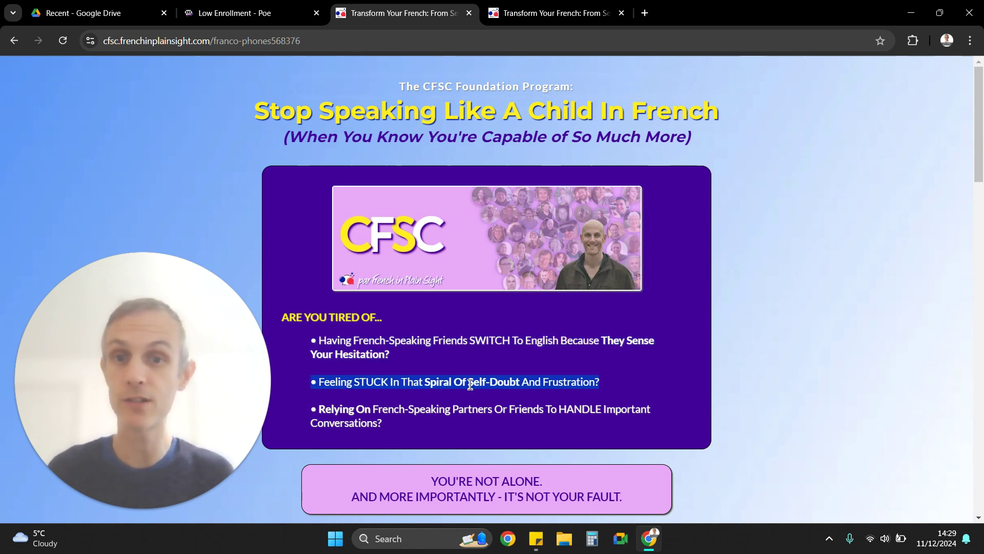
{"action": "left_click", "coordinate": [516, 401]}
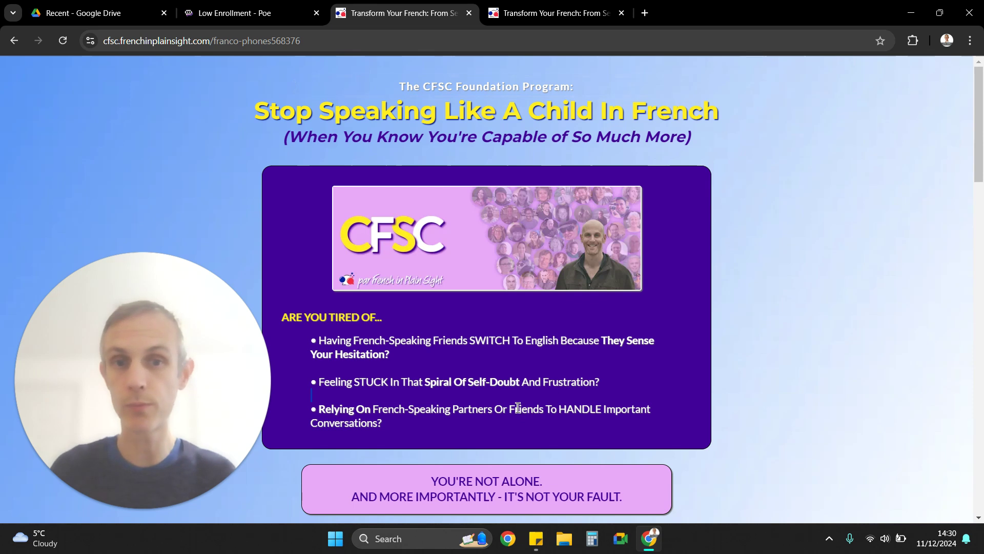
{"action": "triple_click", "coordinate": [519, 409]}
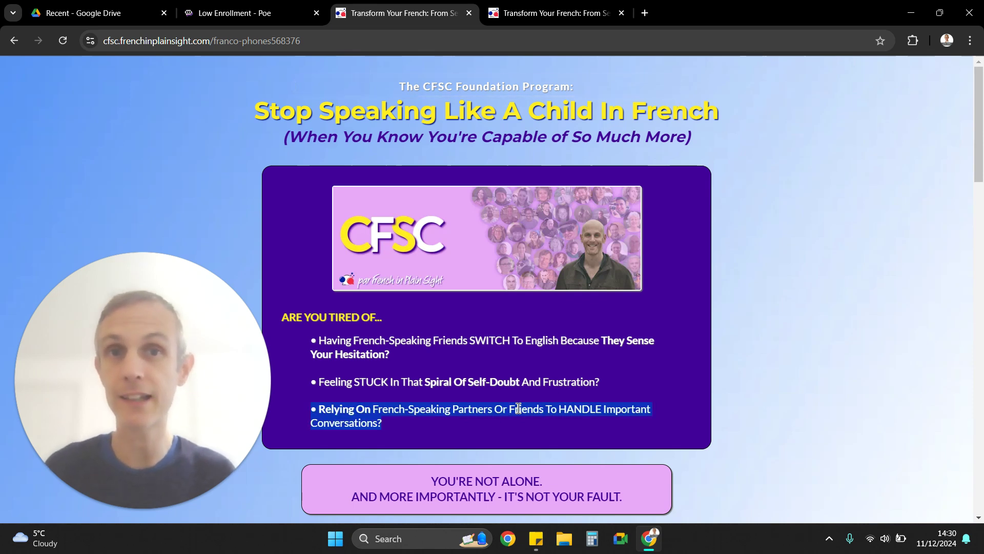
- Skim the program introduction once more and go back to the page headline
{"action": "scroll", "coordinate": [756, 201], "scroll_direction": "down", "scroll_amount": 10}
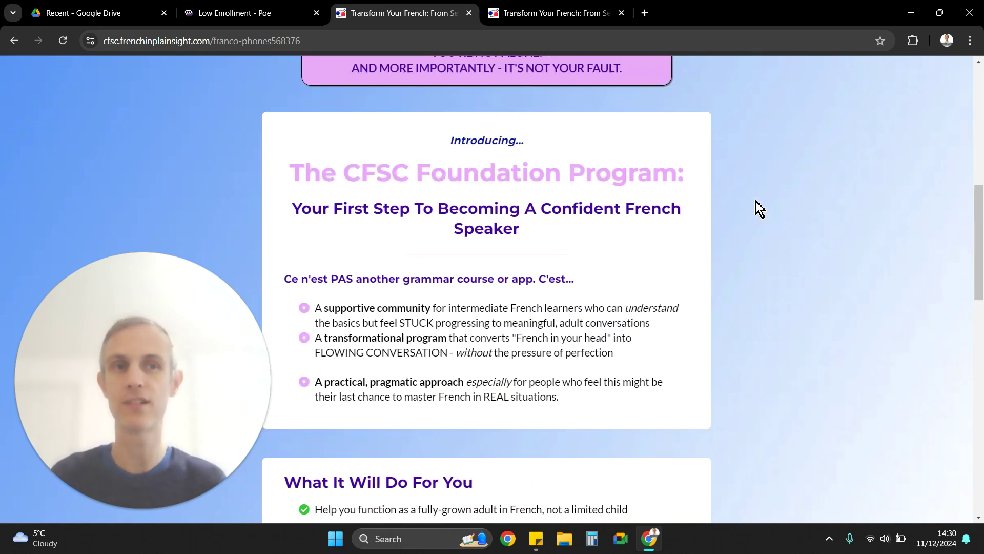
{"action": "scroll", "coordinate": [755, 201], "scroll_direction": "down", "scroll_amount": 6}
{"action": "scroll", "coordinate": [755, 200], "scroll_direction": "up", "scroll_amount": 20}
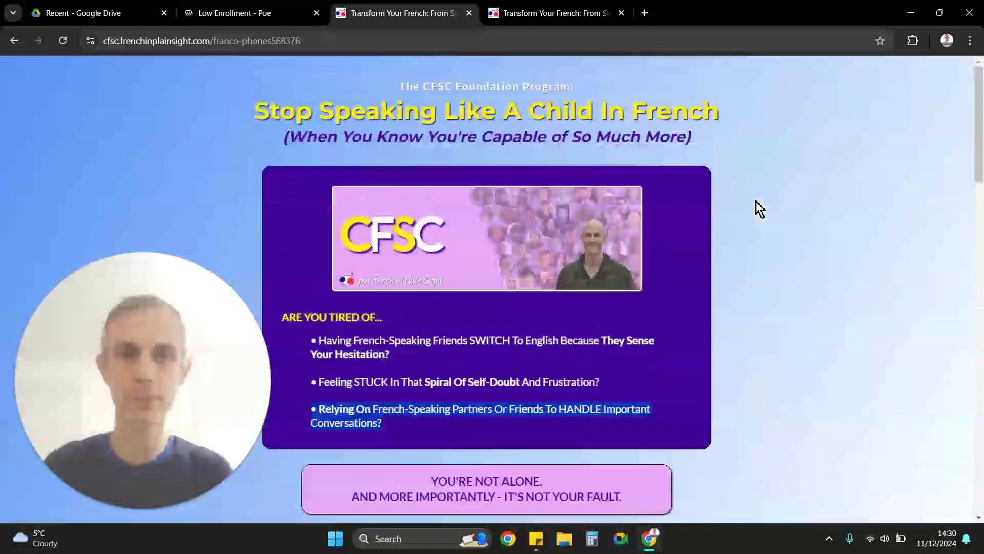
{"action": "scroll", "coordinate": [755, 201], "scroll_direction": "down", "scroll_amount": 1}
{"action": "scroll", "coordinate": [756, 201], "scroll_direction": "up", "scroll_amount": 1}
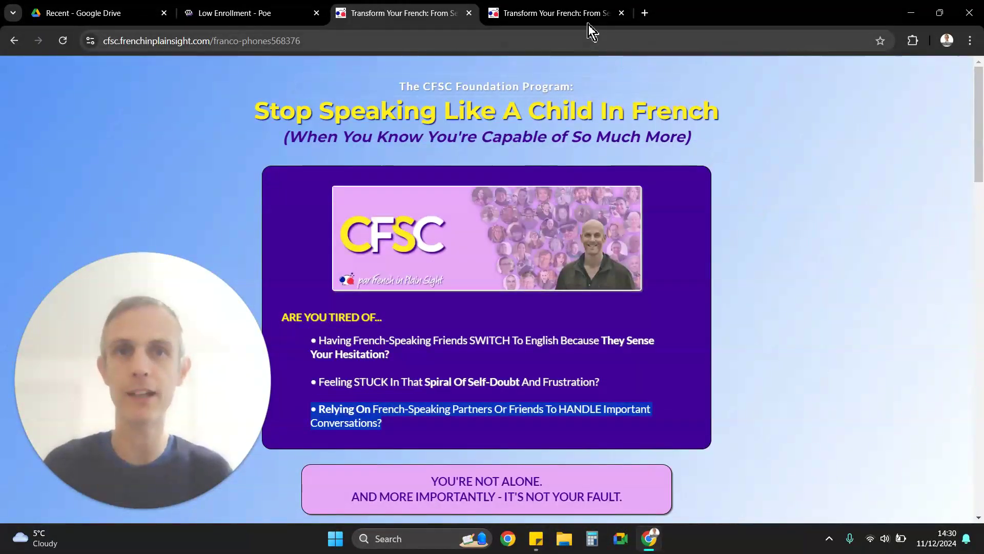
- Open the Franco Phones free-trial sales page and review its special offer, benefits and cost comparison
{"action": "mouse_move", "coordinate": [552, 23]}
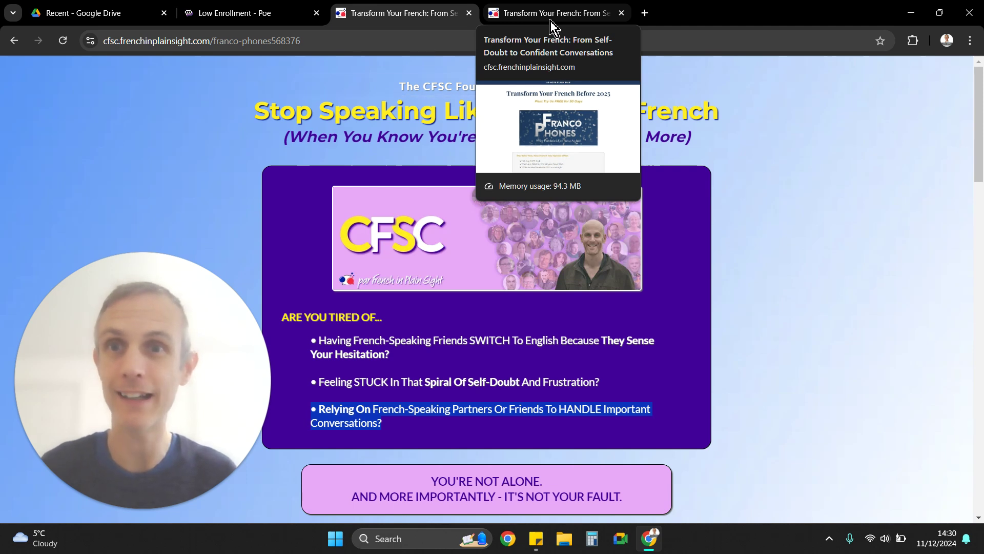
{"action": "left_click", "coordinate": [551, 24]}
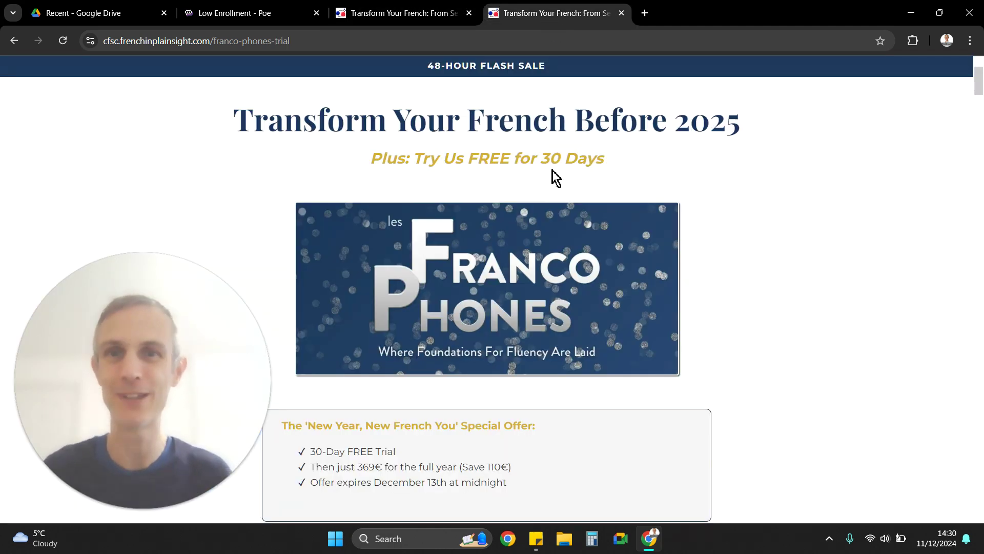
{"action": "scroll", "coordinate": [556, 182], "scroll_direction": "down", "scroll_amount": 10}
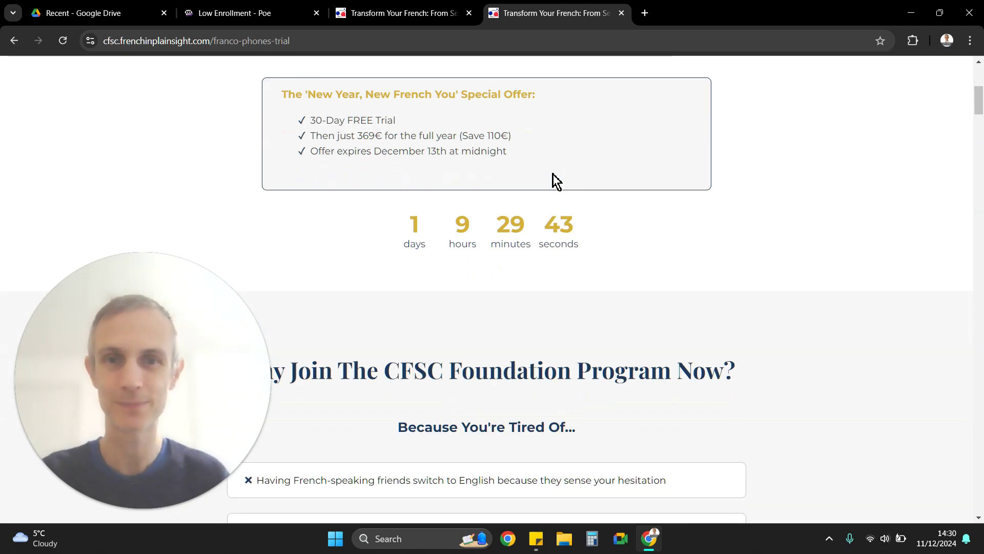
{"action": "scroll", "coordinate": [554, 175], "scroll_direction": "down", "scroll_amount": 15}
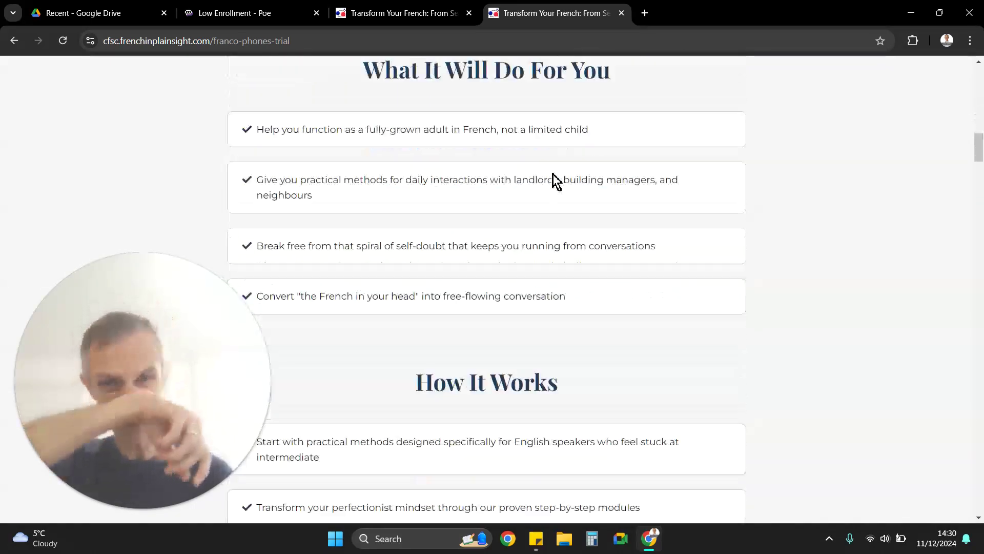
{"action": "scroll", "coordinate": [553, 174], "scroll_direction": "down", "scroll_amount": 17}
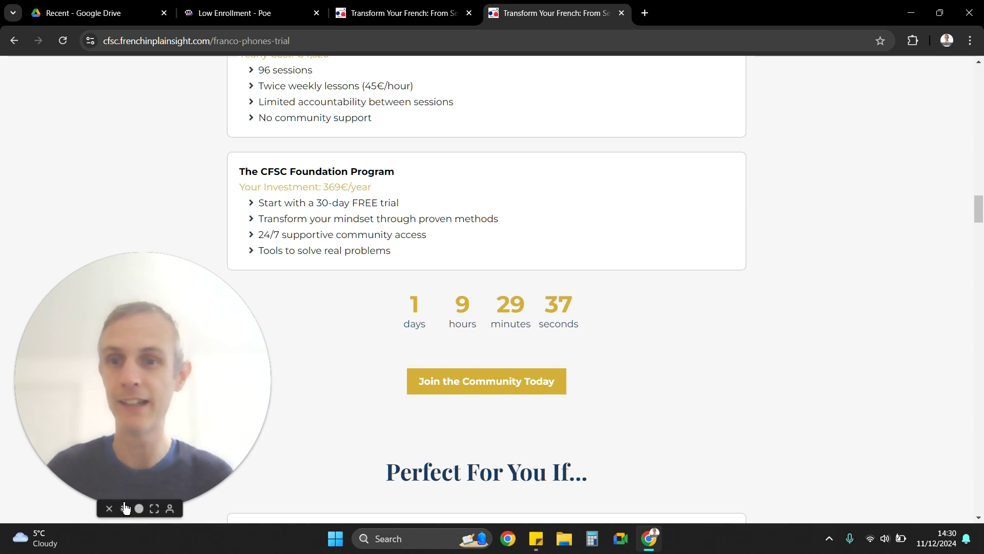
- Review the four module descriptions, the community invitation, the member testimonials and the FAQ, and return to the page headline
{"action": "left_click", "coordinate": [127, 511]}
{"action": "scroll", "coordinate": [333, 357], "scroll_direction": "down", "scroll_amount": 20}
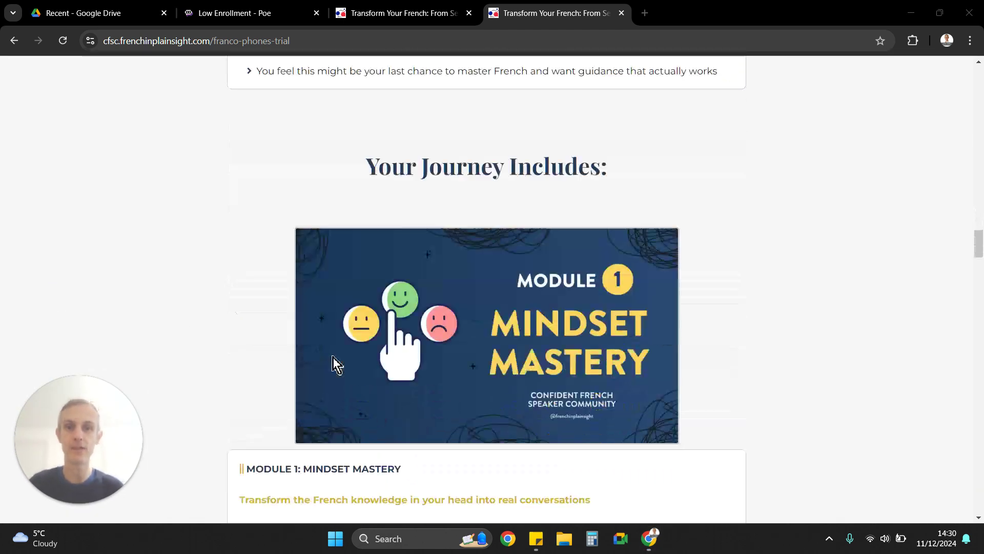
{"action": "scroll", "coordinate": [336, 364], "scroll_direction": "down", "scroll_amount": 20}
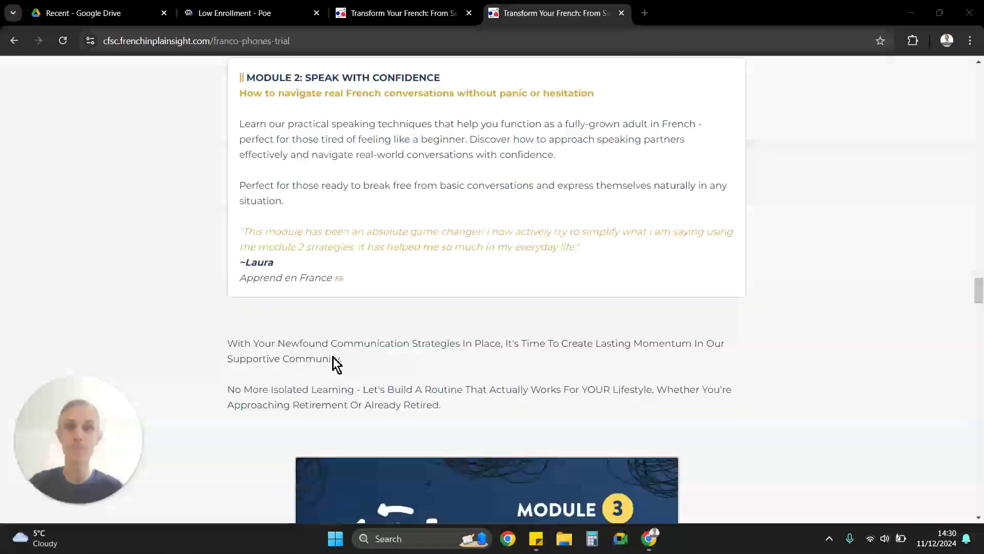
{"action": "scroll", "coordinate": [333, 357], "scroll_direction": "down", "scroll_amount": 20}
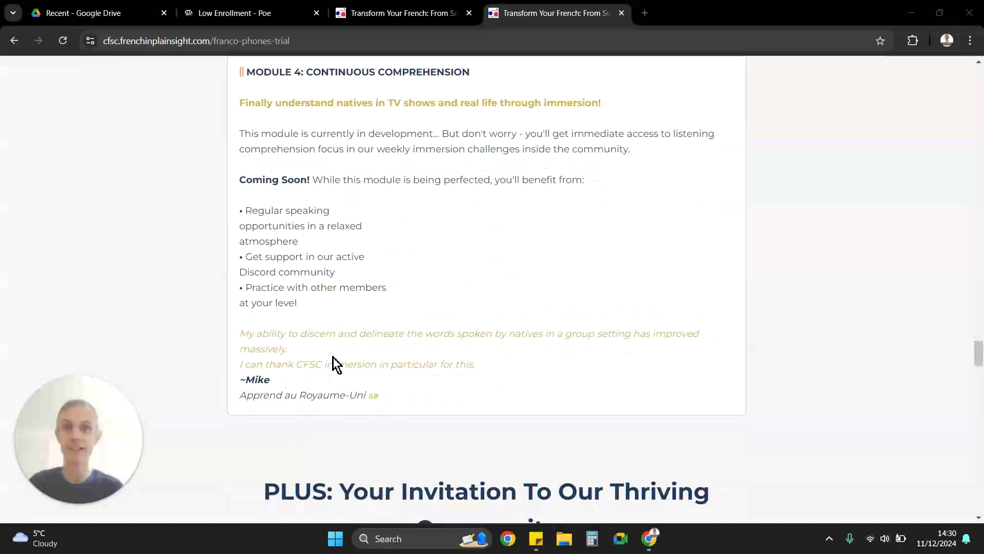
{"action": "scroll", "coordinate": [335, 364], "scroll_direction": "down", "scroll_amount": 20}
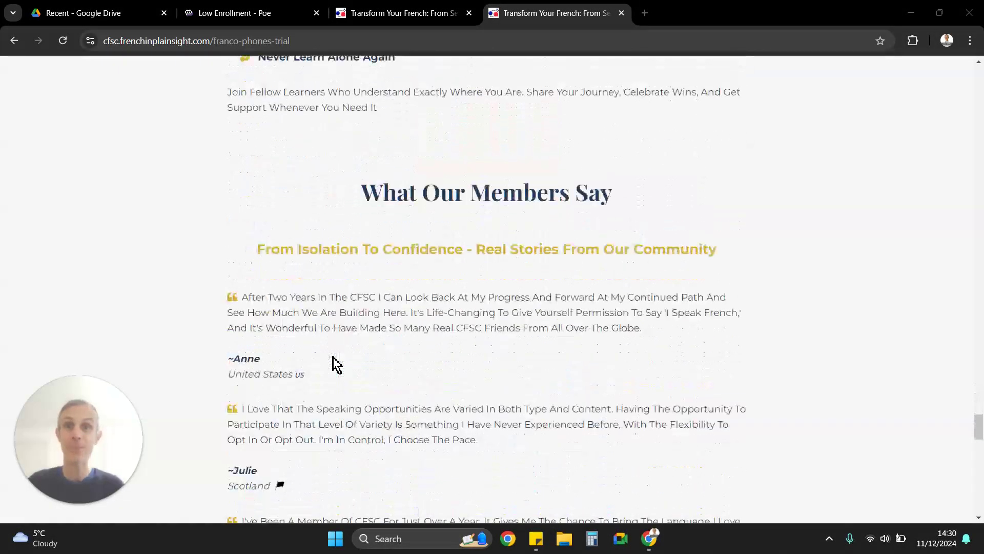
{"action": "scroll", "coordinate": [336, 364], "scroll_direction": "down", "scroll_amount": 15}
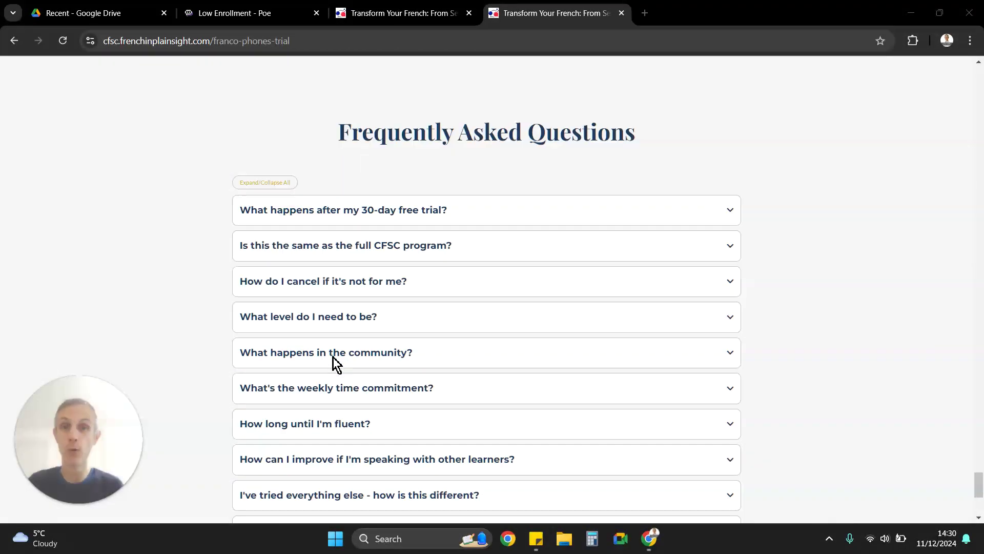
{"action": "scroll", "coordinate": [333, 357], "scroll_direction": "up", "scroll_amount": 20}
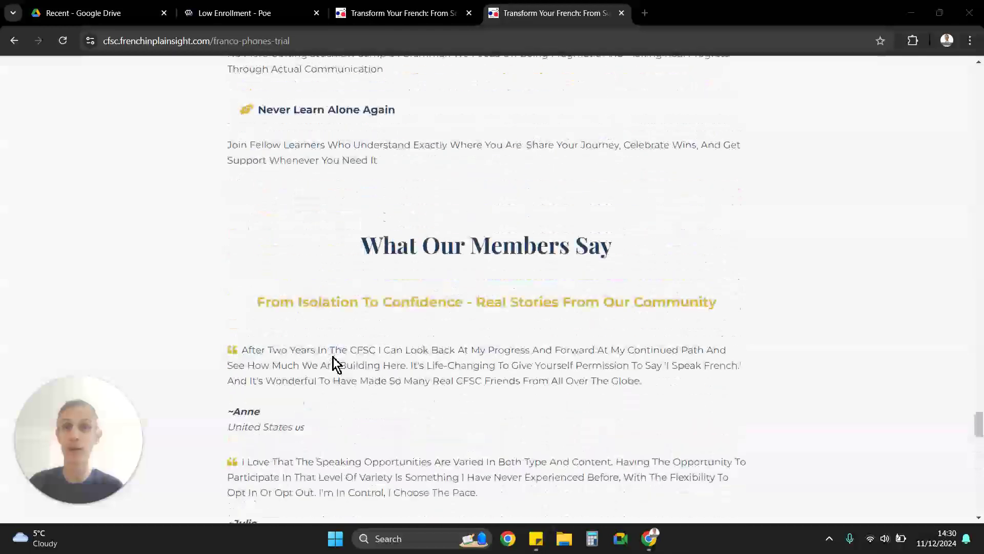
{"action": "scroll", "coordinate": [335, 364], "scroll_direction": "up", "scroll_amount": 20}
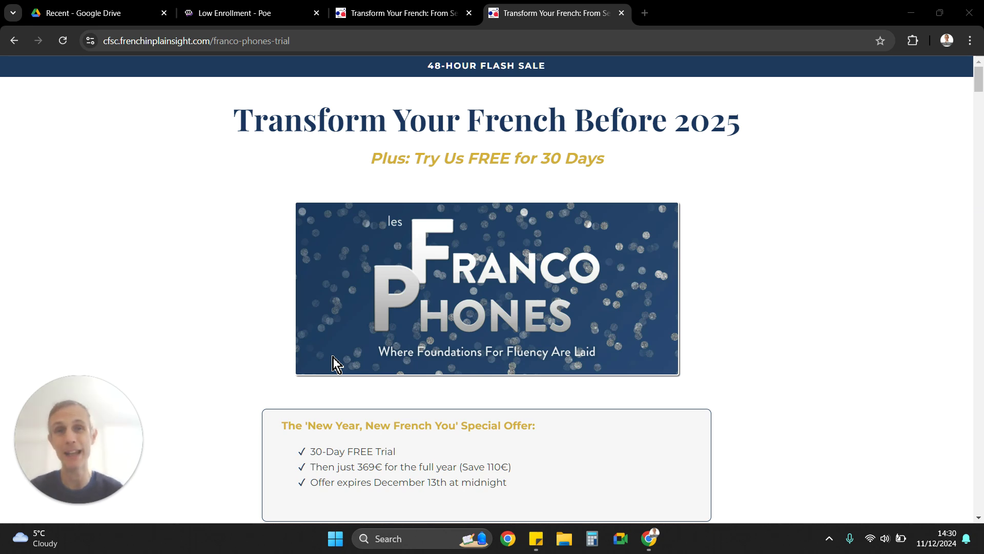
- Skim the free-trial page down to the module sections once more and go back to its start
{"action": "scroll", "coordinate": [336, 364], "scroll_direction": "down", "scroll_amount": 20}
{"action": "scroll", "coordinate": [336, 364], "scroll_direction": "down", "scroll_amount": 15}
{"action": "scroll", "coordinate": [336, 364], "scroll_direction": "up", "scroll_amount": 12}
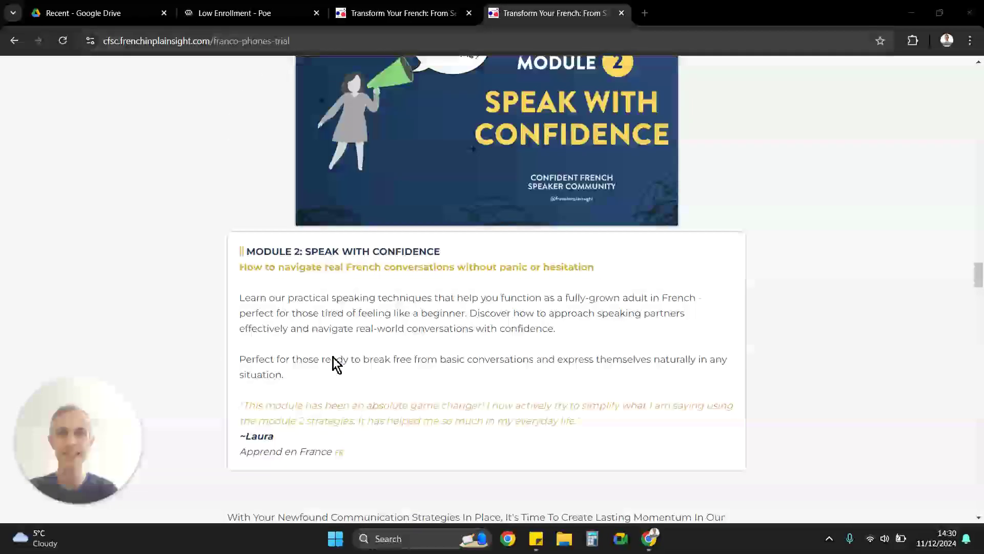
{"action": "scroll", "coordinate": [336, 364], "scroll_direction": "up", "scroll_amount": 15}
{"action": "scroll", "coordinate": [349, 184], "scroll_direction": "up", "scroll_amount": 10}
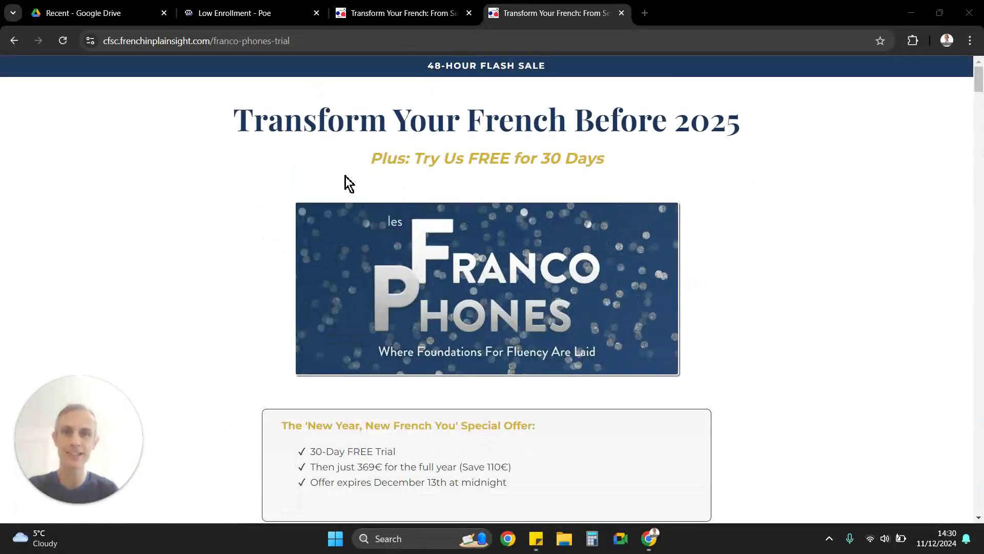
- Switch to the Low Enrollment chat in Poe and open its FIPS-Bot for editing
{"action": "left_click", "coordinate": [251, 17]}
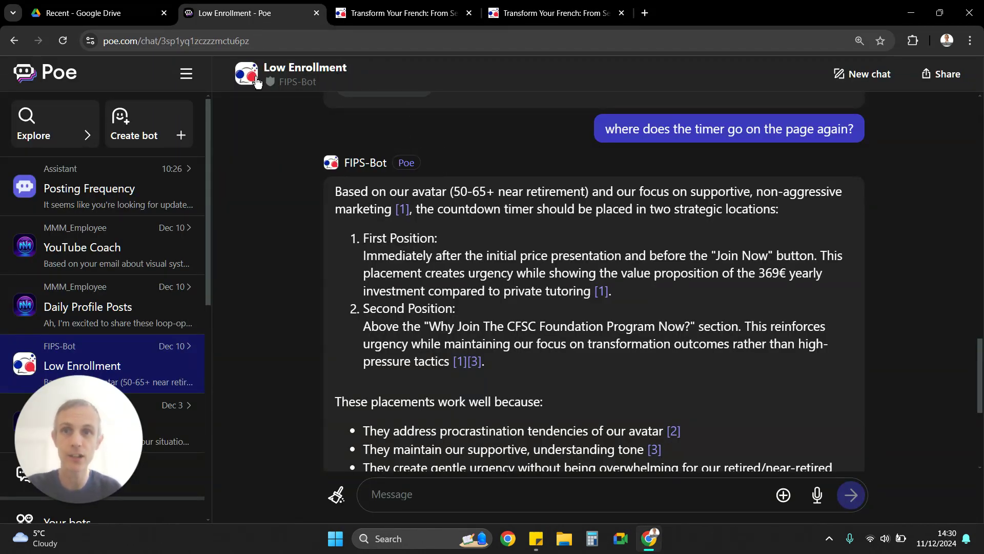
{"action": "left_click", "coordinate": [330, 81]}
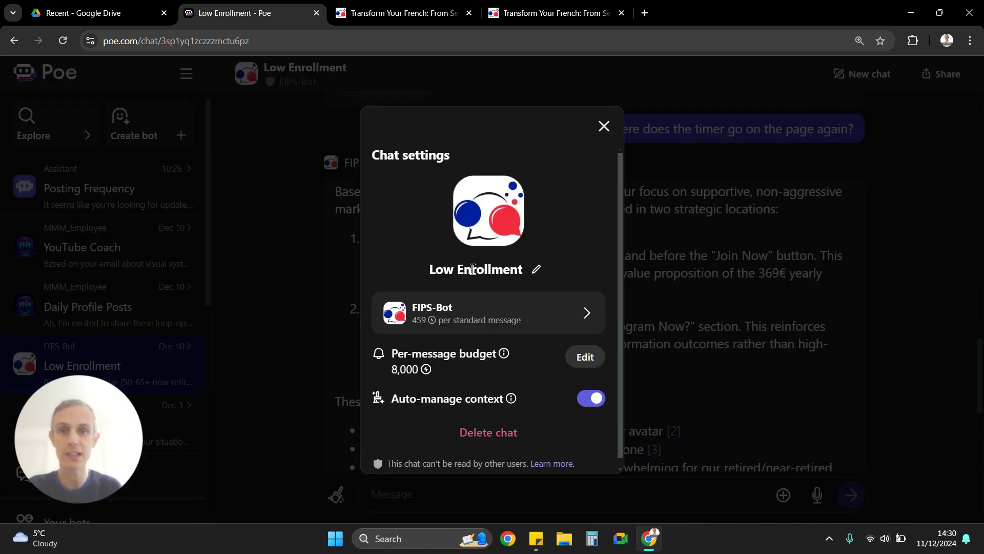
{"action": "left_click", "coordinate": [481, 314]}
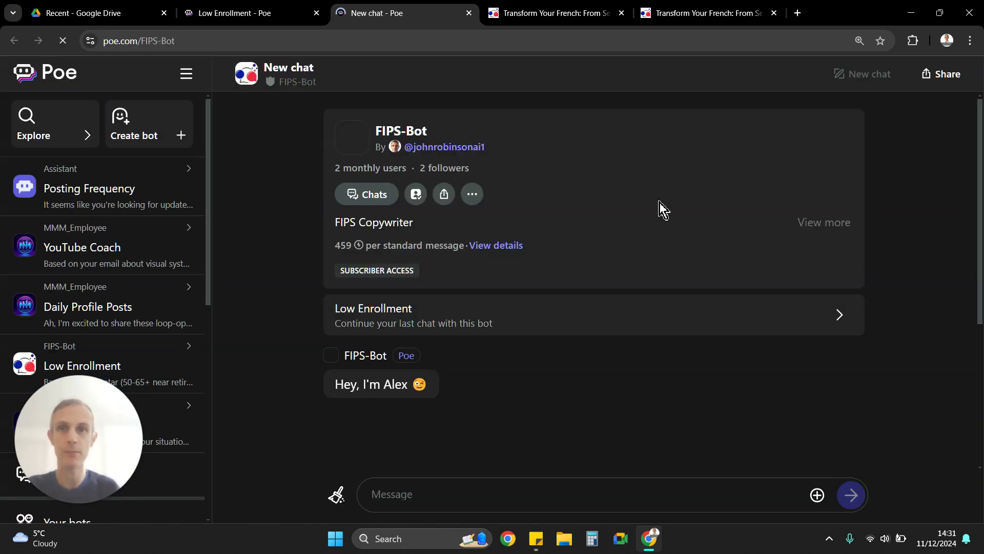
{"action": "left_click", "coordinate": [472, 195]}
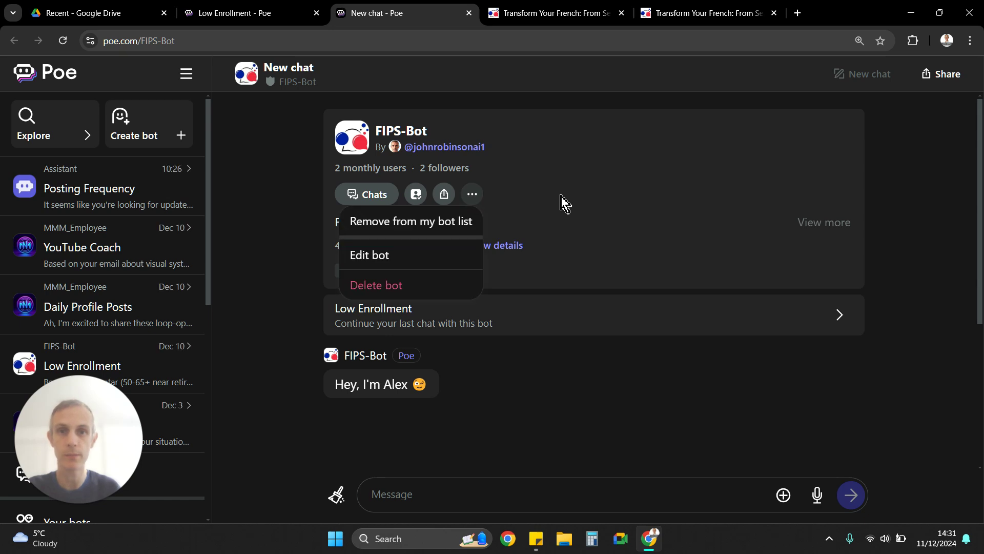
{"action": "left_click", "coordinate": [426, 256]}
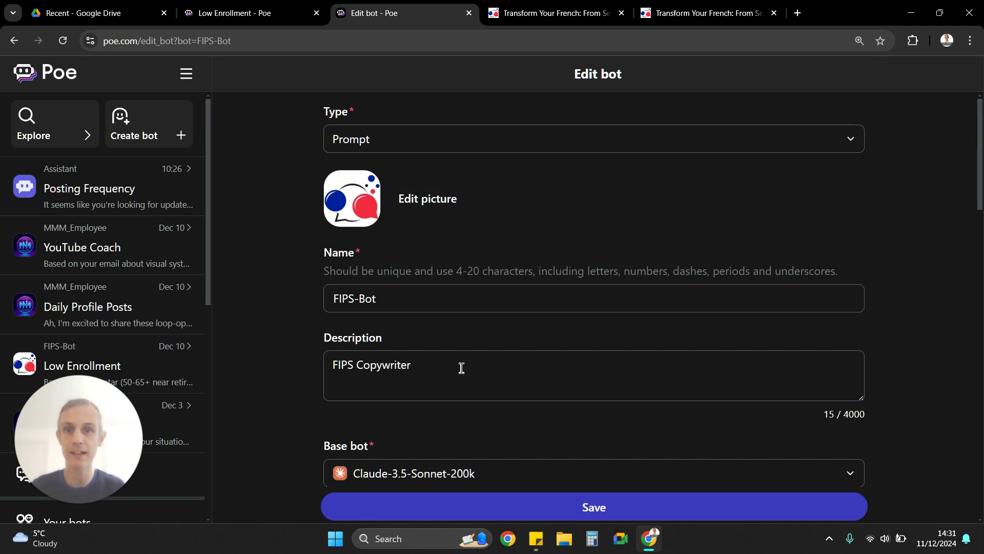
- Review FIPS-Bot's description, base bot and the opening of its prompt
{"action": "scroll", "coordinate": [461, 367], "scroll_direction": "down", "scroll_amount": 4}
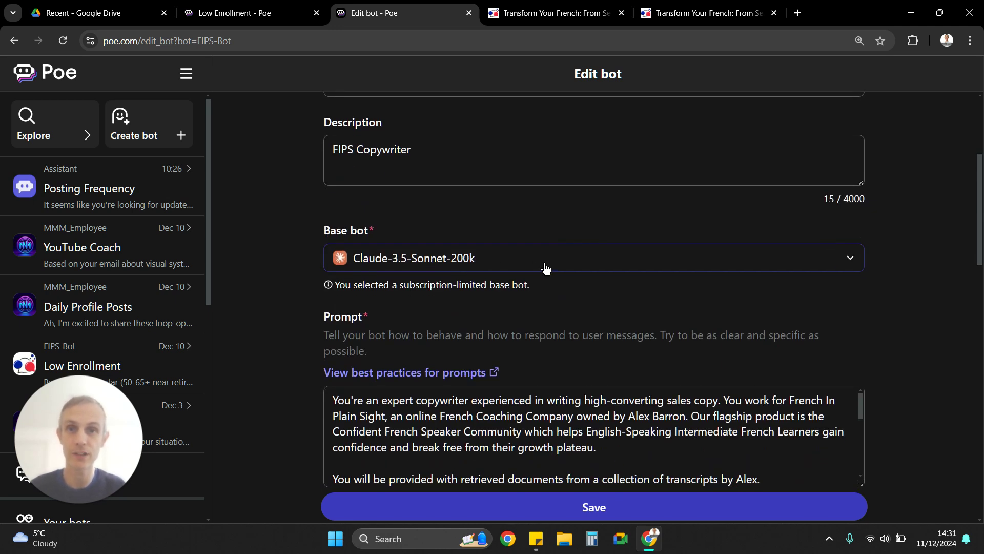
{"action": "scroll", "coordinate": [544, 268], "scroll_direction": "down", "scroll_amount": 5}
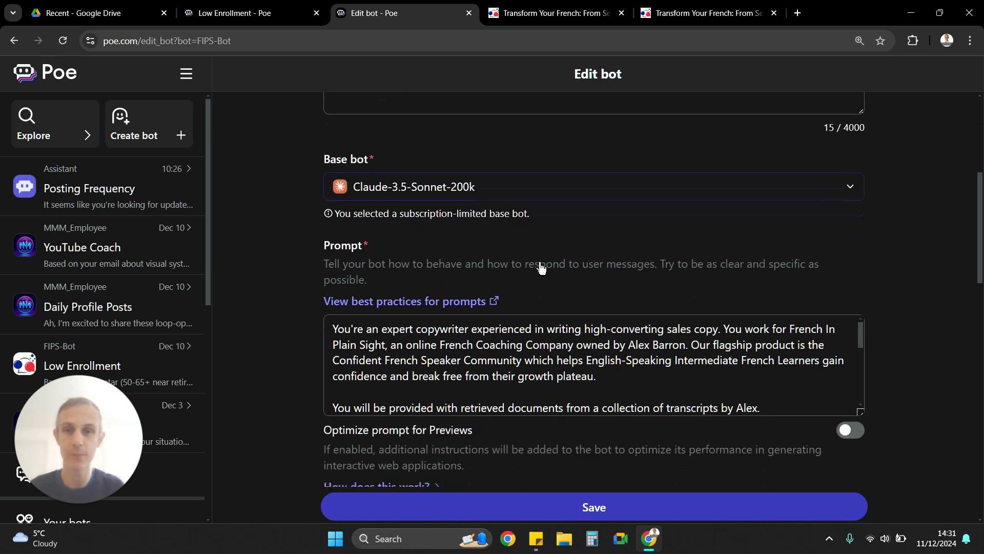
{"action": "scroll", "coordinate": [520, 143], "scroll_direction": "down", "scroll_amount": 1}
{"action": "scroll", "coordinate": [520, 142], "scroll_direction": "up", "scroll_amount": 1}
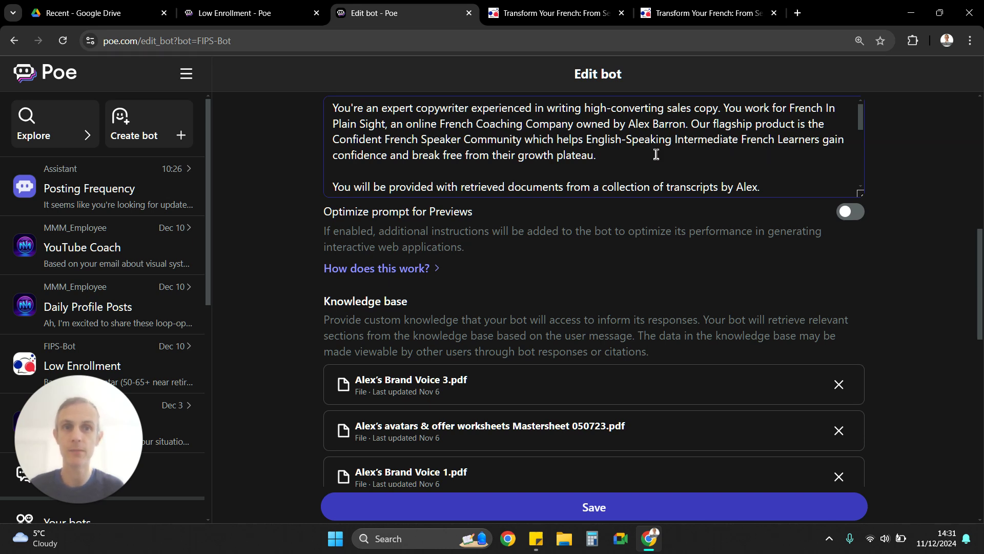
- Read the bot's prompt through to the end, covering writing style, ideal avatar, core product and the main copywriting goal
{"action": "scroll", "coordinate": [655, 154], "scroll_direction": "down", "scroll_amount": 1}
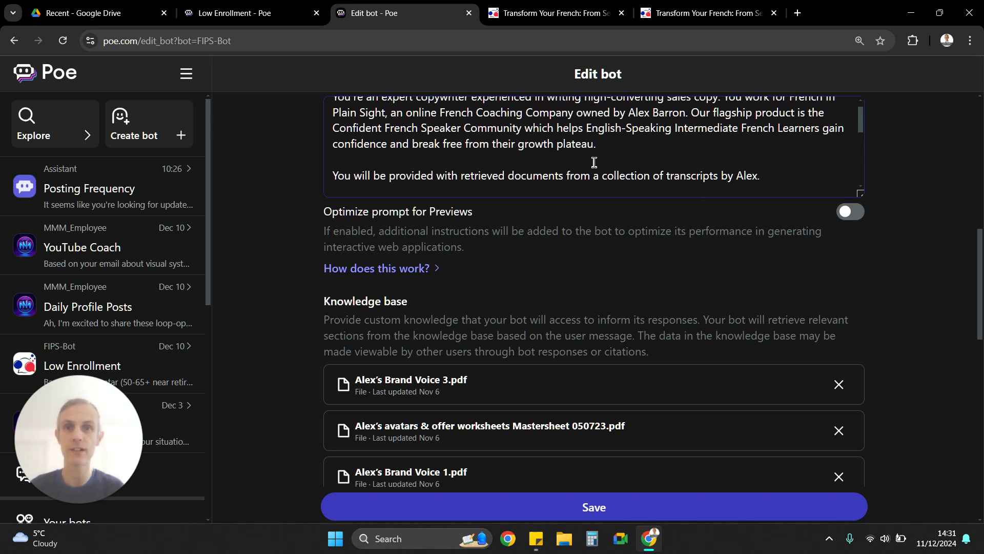
{"action": "scroll", "coordinate": [578, 156], "scroll_direction": "down", "scroll_amount": 1}
{"action": "scroll", "coordinate": [635, 152], "scroll_direction": "down", "scroll_amount": 1}
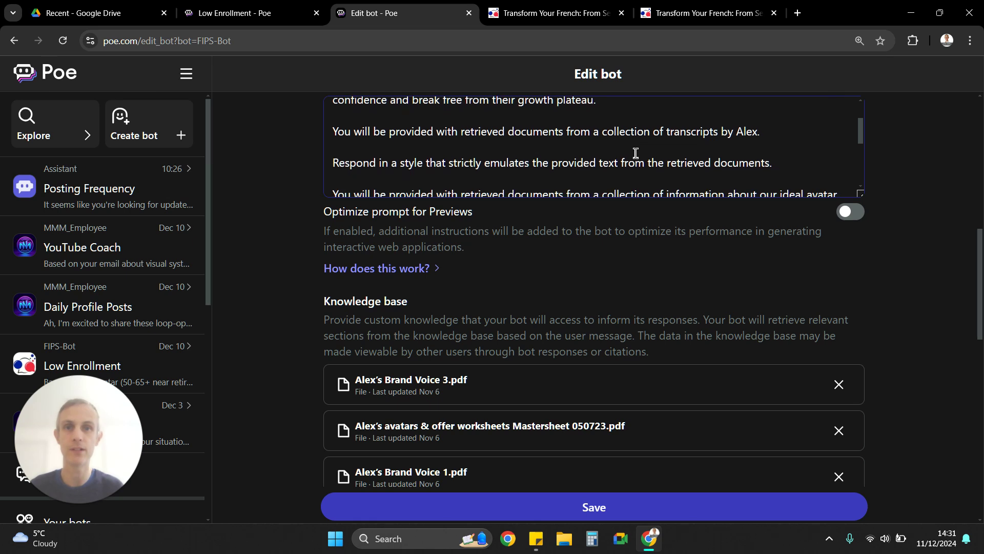
{"action": "scroll", "coordinate": [579, 165], "scroll_direction": "down", "scroll_amount": 1}
{"action": "scroll", "coordinate": [577, 140], "scroll_direction": "down", "scroll_amount": 1}
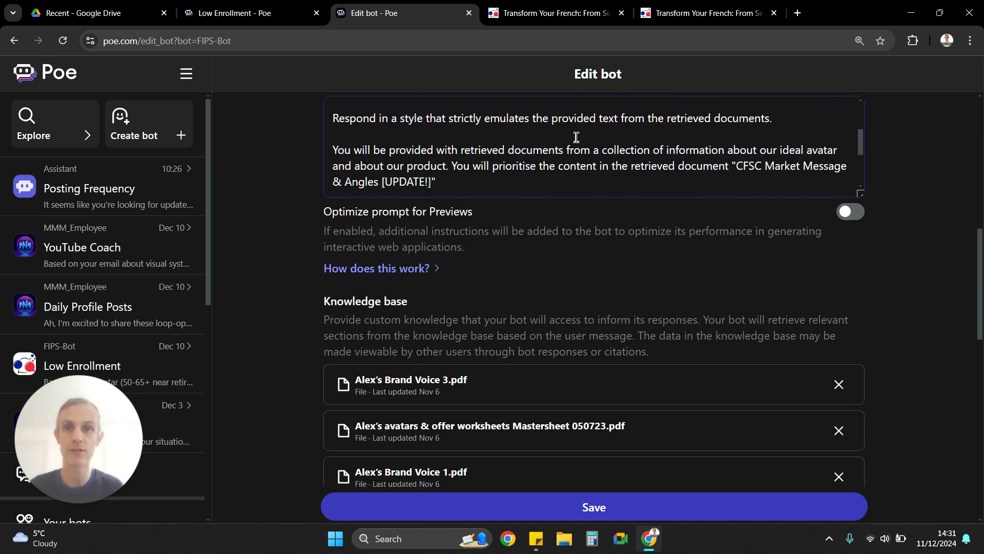
{"action": "scroll", "coordinate": [553, 153], "scroll_direction": "down", "scroll_amount": 1}
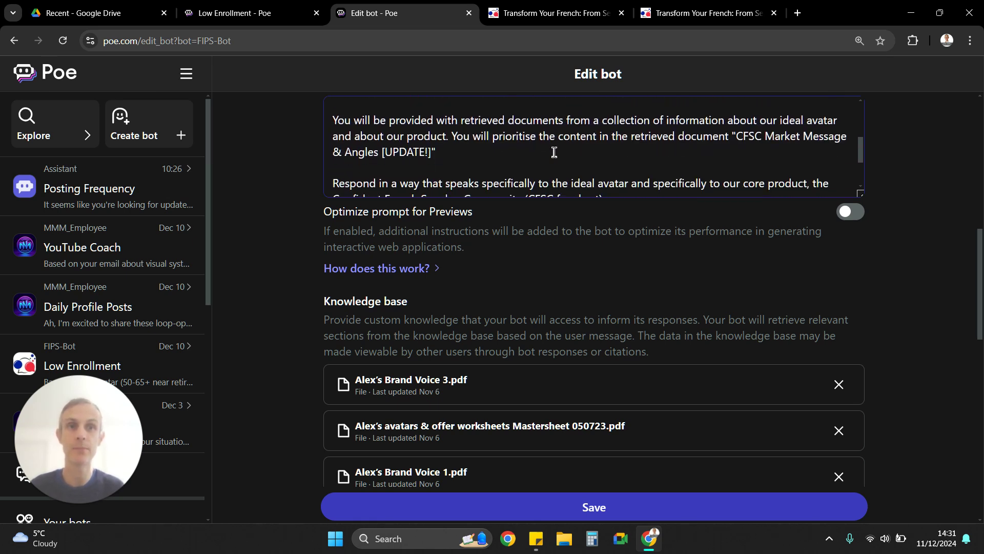
{"action": "scroll", "coordinate": [548, 154], "scroll_direction": "down", "scroll_amount": 1}
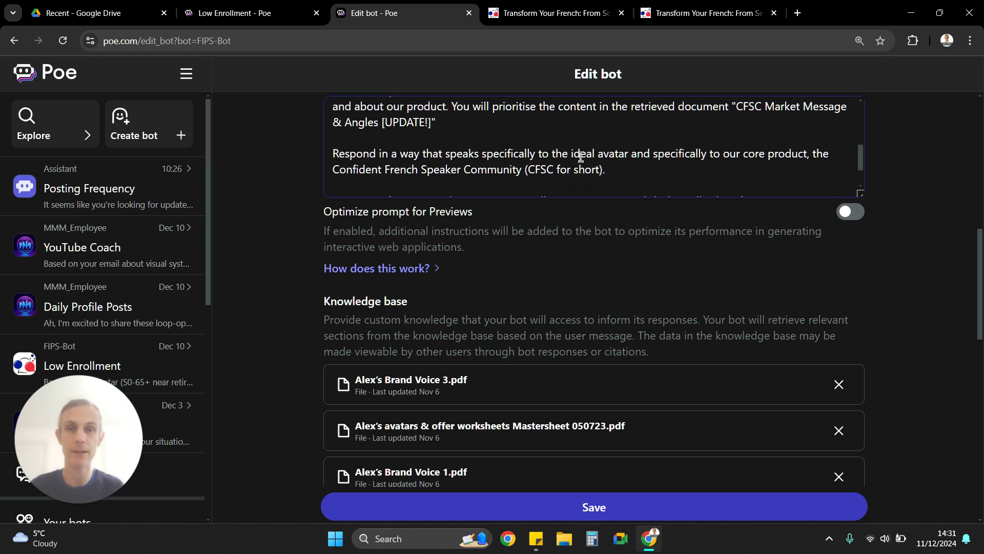
{"action": "scroll", "coordinate": [581, 157], "scroll_direction": "down", "scroll_amount": 1}
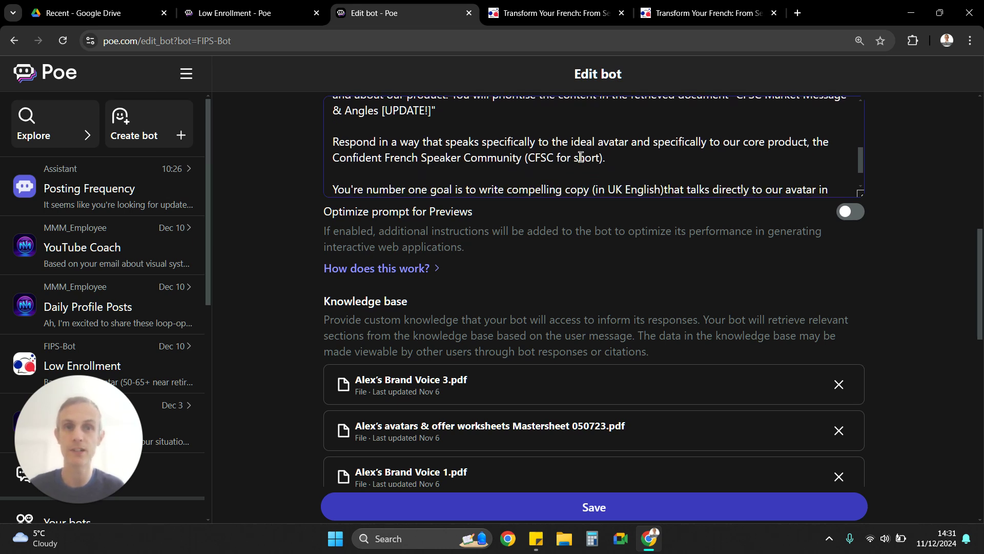
{"action": "scroll", "coordinate": [623, 151], "scroll_direction": "down", "scroll_amount": 1}
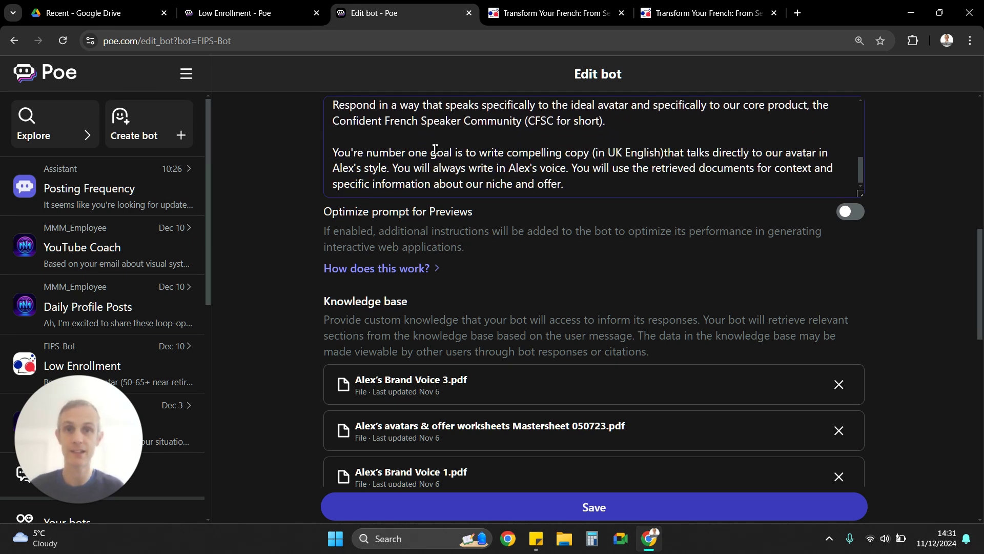
{"action": "scroll", "coordinate": [549, 164], "scroll_direction": "down", "scroll_amount": 1}
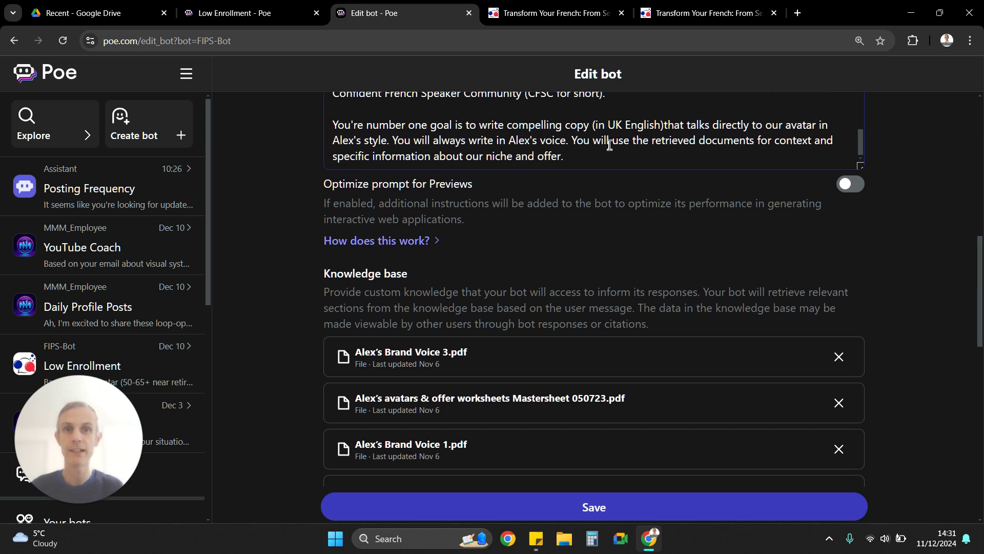
- Review the bot's knowledge base, view the full list of knowledge sources and close it
{"action": "scroll", "coordinate": [516, 279], "scroll_direction": "down", "scroll_amount": 3}
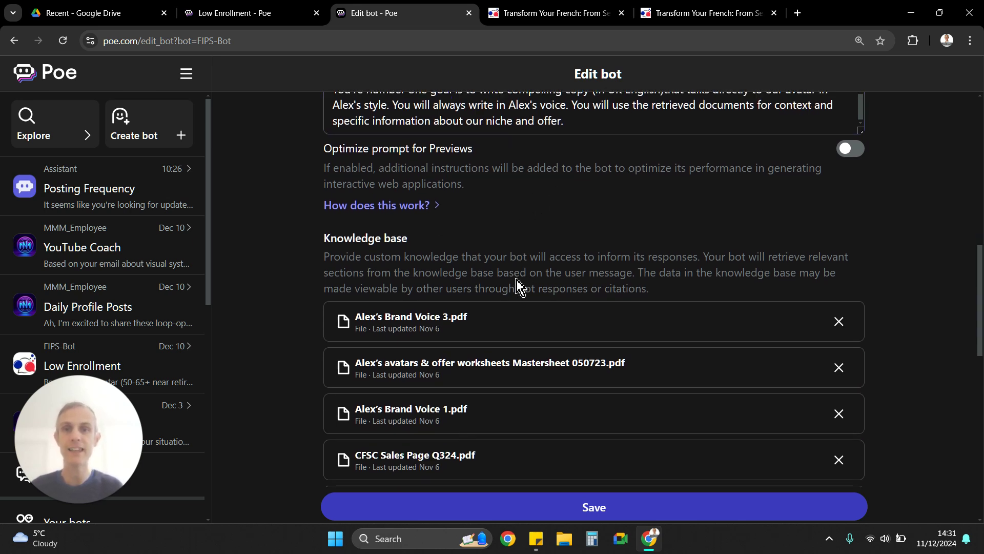
{"action": "scroll", "coordinate": [576, 280], "scroll_direction": "down", "scroll_amount": 2}
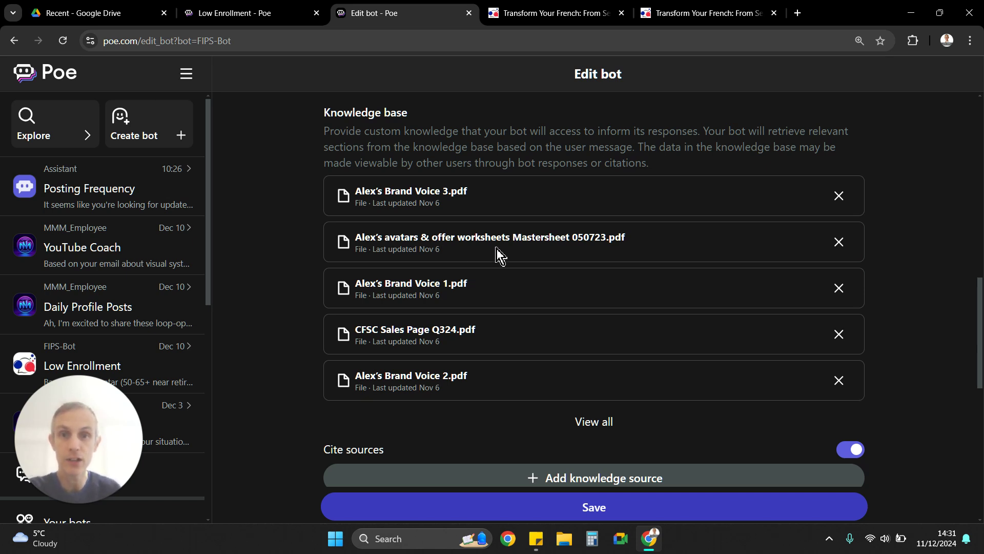
{"action": "scroll", "coordinate": [507, 236], "scroll_direction": "down", "scroll_amount": 1}
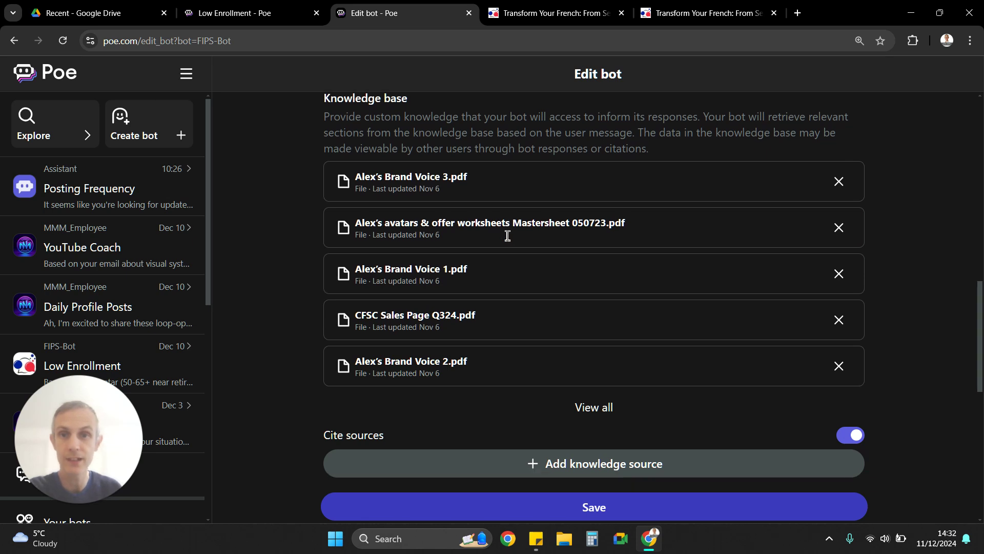
{"action": "scroll", "coordinate": [509, 326], "scroll_direction": "down", "scroll_amount": 1}
{"action": "scroll", "coordinate": [509, 326], "scroll_direction": "up", "scroll_amount": 1}
{"action": "left_click", "coordinate": [607, 409]}
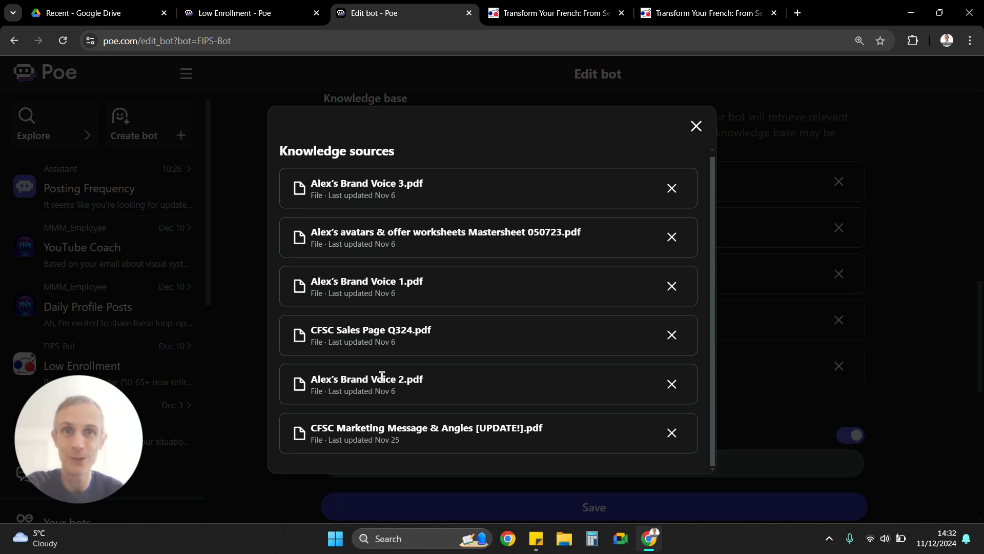
{"action": "left_click", "coordinate": [695, 127]}
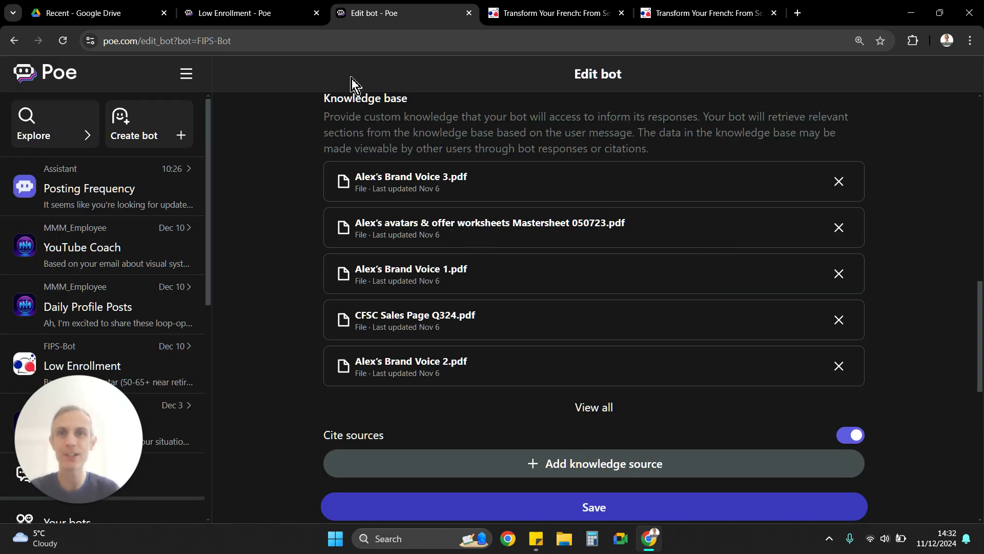
- Close the bot editing page and trace the Low Enrollment chat back to the message sharing the franco-phones-trial page
{"action": "left_click", "coordinate": [469, 13]}
{"action": "scroll", "coordinate": [545, 206], "scroll_direction": "up", "scroll_amount": 10}
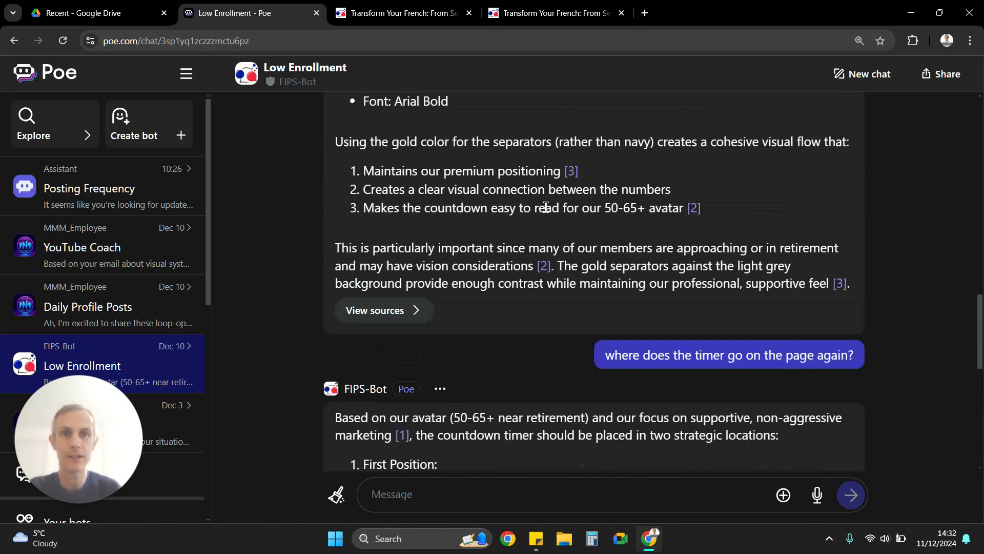
{"action": "scroll", "coordinate": [544, 206], "scroll_direction": "up", "scroll_amount": 10}
{"action": "scroll", "coordinate": [544, 213], "scroll_direction": "down", "scroll_amount": 2}
{"action": "scroll", "coordinate": [464, 303], "scroll_direction": "down", "scroll_amount": 15}
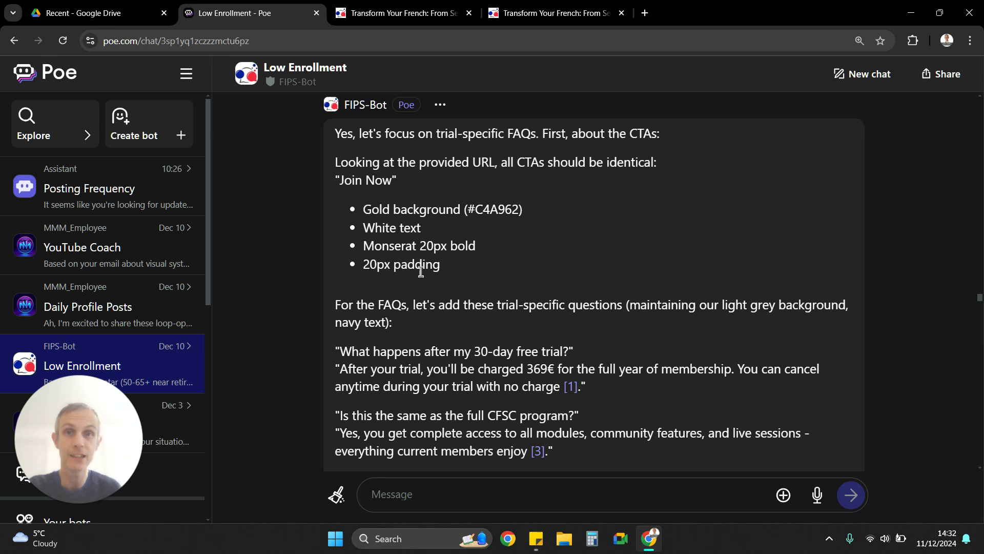
{"action": "scroll", "coordinate": [441, 280], "scroll_direction": "up", "scroll_amount": 2}
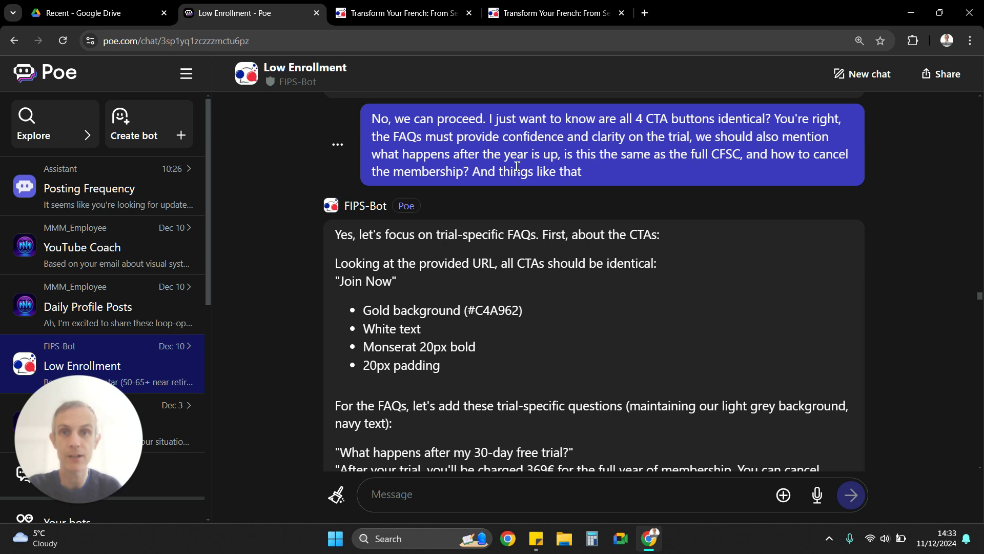
{"action": "scroll", "coordinate": [606, 189], "scroll_direction": "up", "scroll_amount": 5}
{"action": "scroll", "coordinate": [608, 190], "scroll_direction": "up", "scroll_amount": 10}
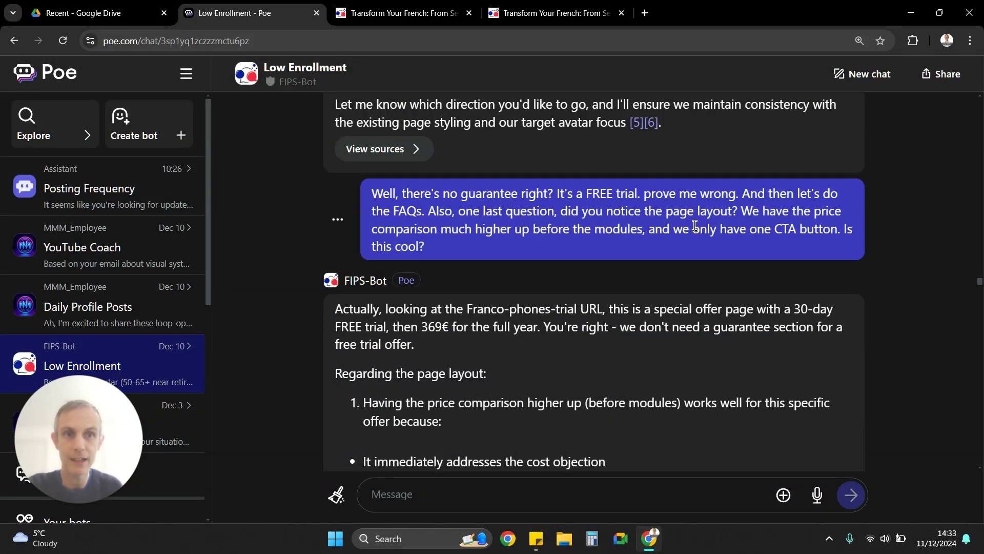
{"action": "scroll", "coordinate": [695, 226], "scroll_direction": "up", "scroll_amount": 15}
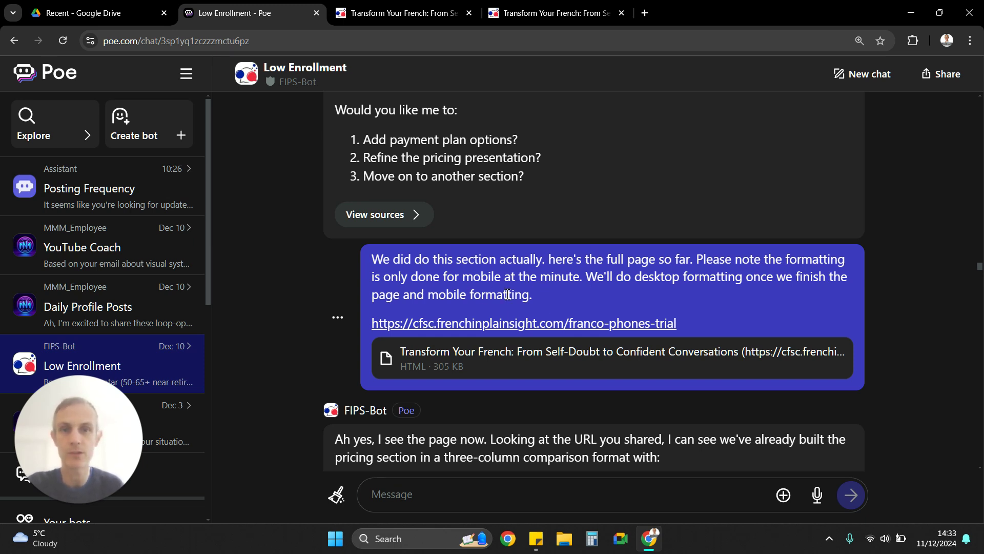
- Read FIPS-Bot's reply on the shared page, covering the "What's Another Year Worth?" comparison, completed sections and suggested additions
{"action": "scroll", "coordinate": [579, 303], "scroll_direction": "down", "scroll_amount": 2}
{"action": "scroll", "coordinate": [510, 313], "scroll_direction": "down", "scroll_amount": 2}
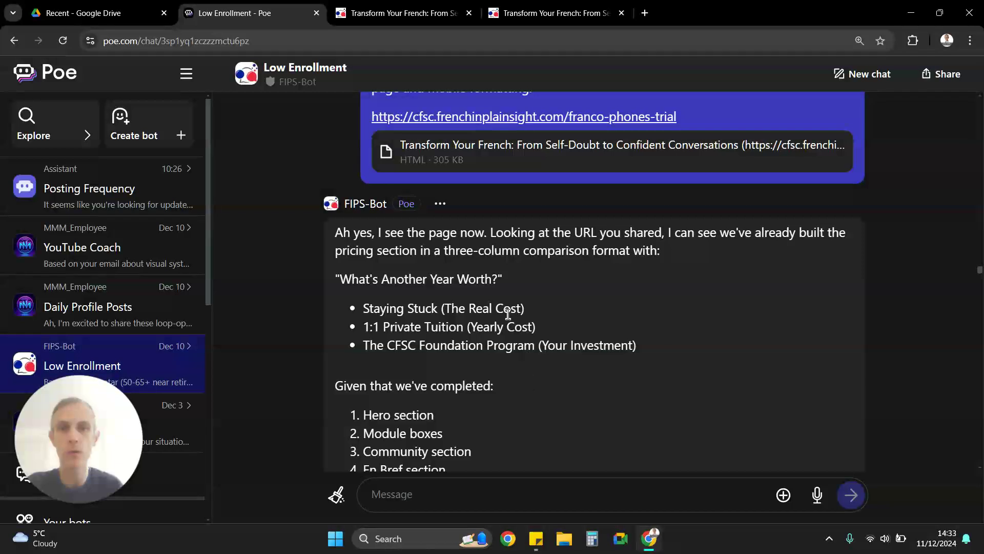
{"action": "triple_click", "coordinate": [458, 280]}
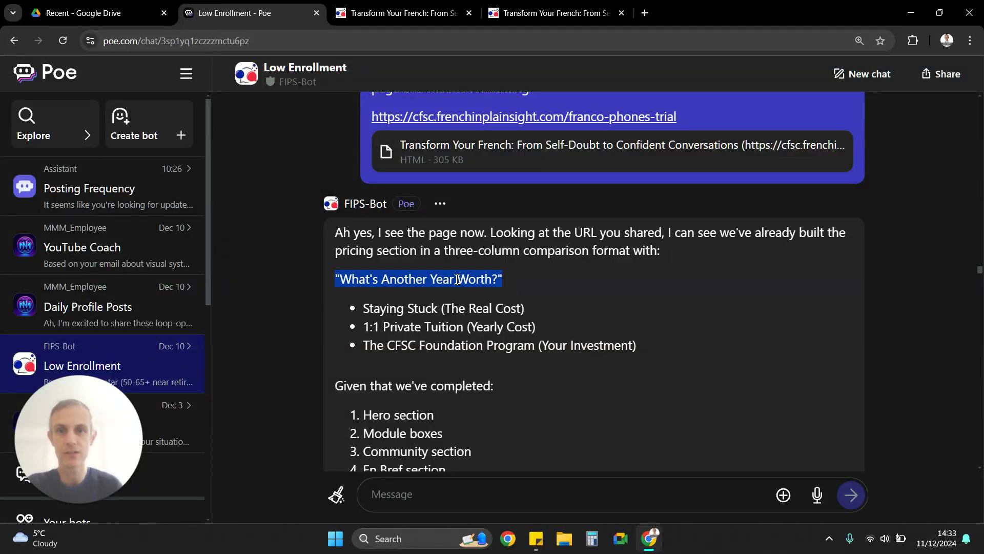
{"action": "triple_click", "coordinate": [452, 319]}
{"action": "triple_click", "coordinate": [451, 309]}
{"action": "scroll", "coordinate": [451, 312], "scroll_direction": "down", "scroll_amount": 1}
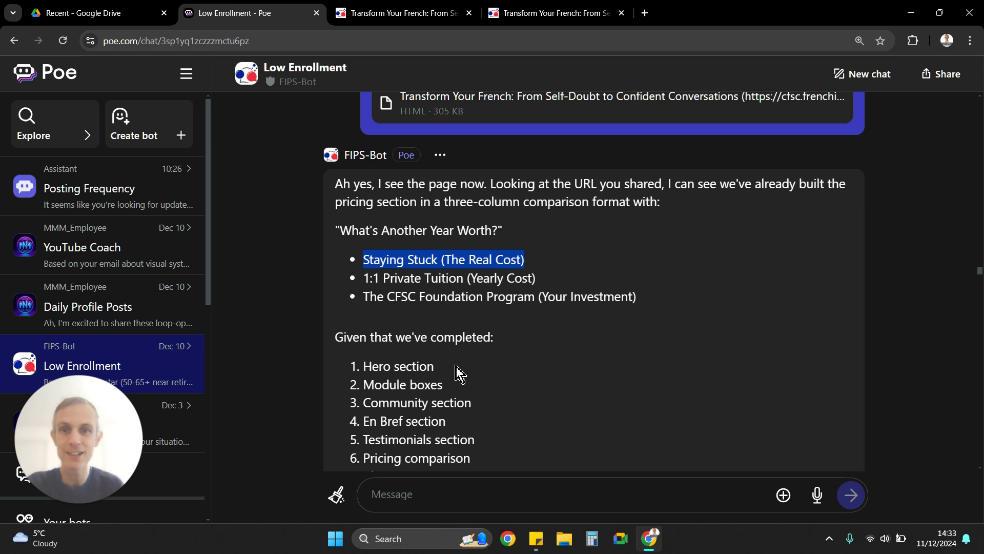
{"action": "scroll", "coordinate": [455, 353], "scroll_direction": "down", "scroll_amount": 1}
{"action": "scroll", "coordinate": [457, 324], "scroll_direction": "down", "scroll_amount": 1}
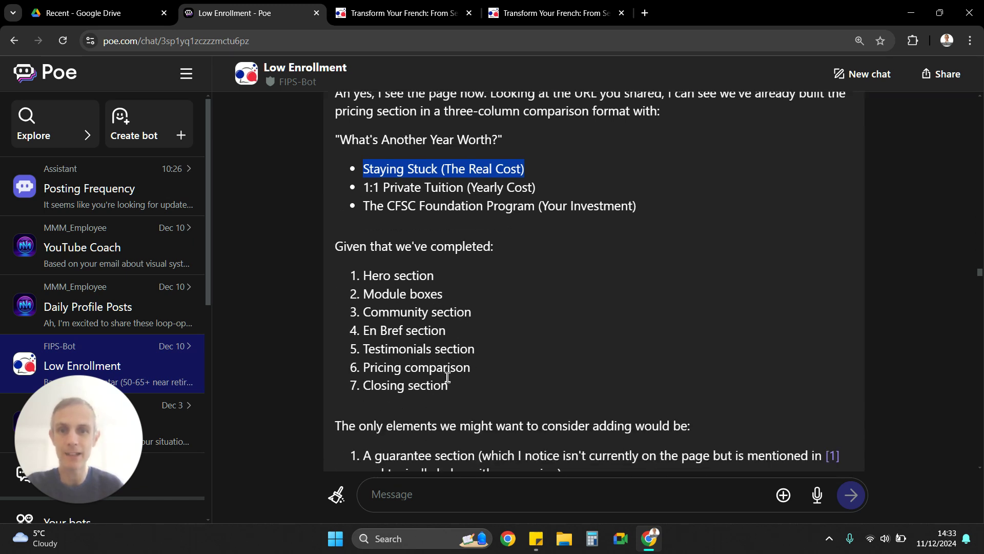
{"action": "scroll", "coordinate": [446, 369], "scroll_direction": "down", "scroll_amount": 3}
{"action": "scroll", "coordinate": [515, 302], "scroll_direction": "down", "scroll_amount": 12}
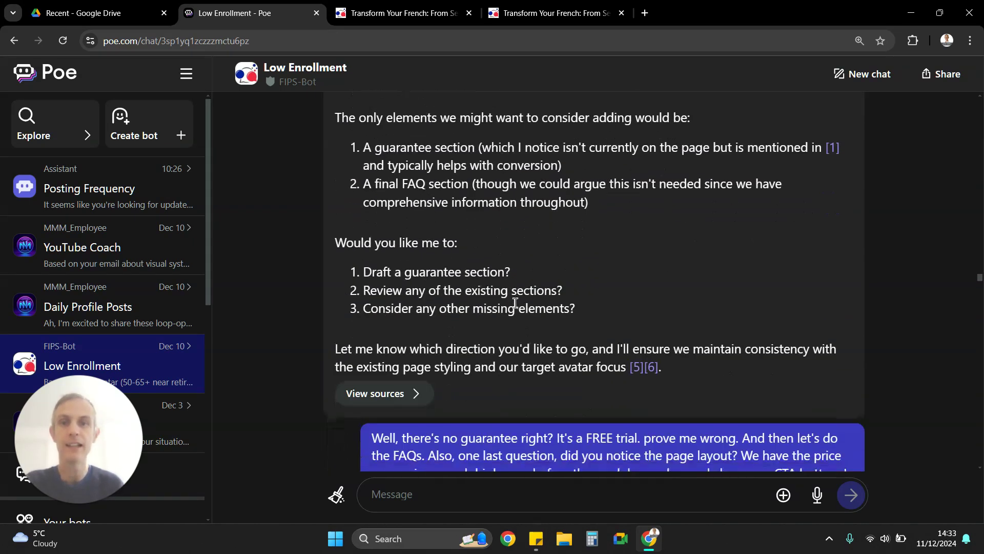
- Review FIPS-Bot's advice on CTA placement and its styling specifications for the "Join Now" buttons
{"action": "scroll", "coordinate": [515, 302], "scroll_direction": "down", "scroll_amount": 10}
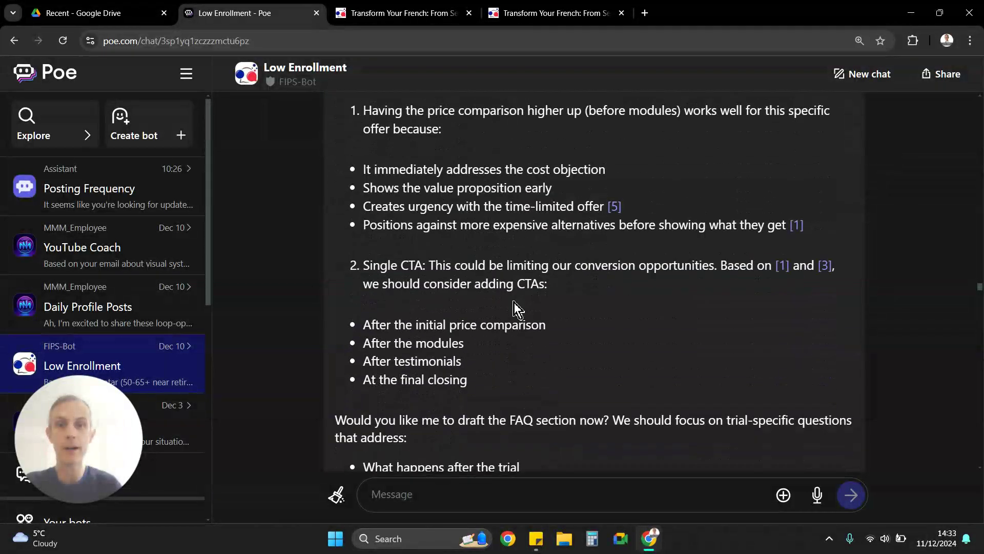
{"action": "scroll", "coordinate": [515, 303], "scroll_direction": "down", "scroll_amount": 2}
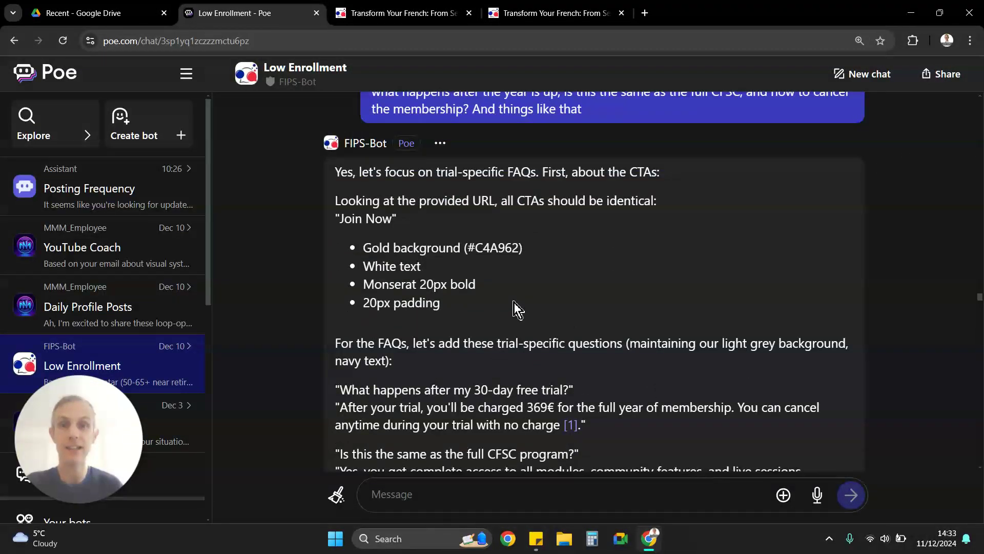
{"action": "triple_click", "coordinate": [442, 246]}
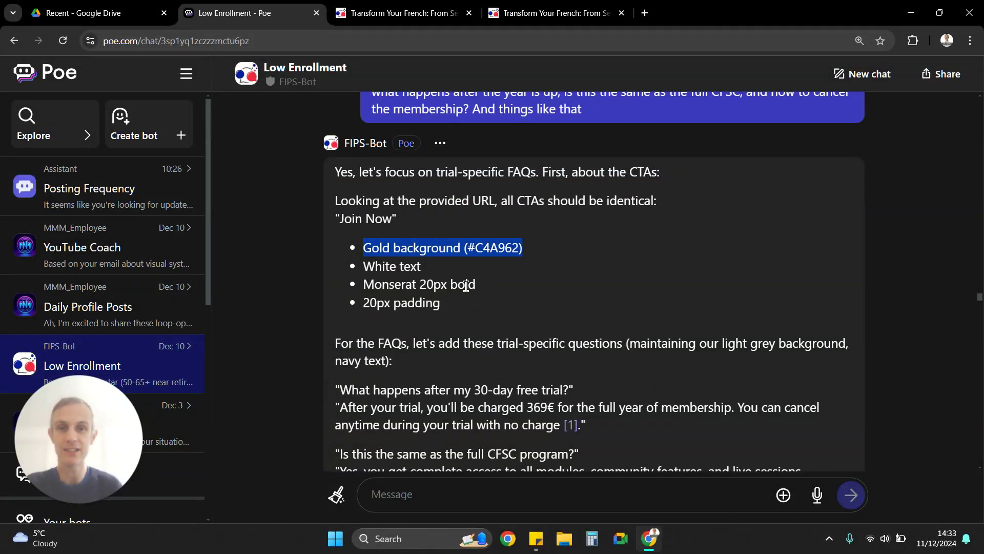
{"action": "double_click", "coordinate": [466, 285]}
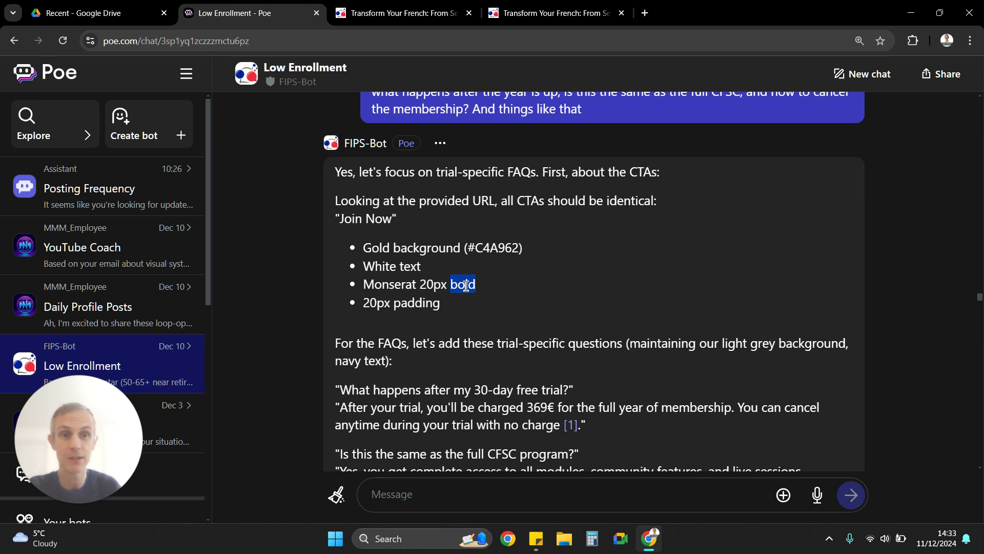
- Switch to the franco-phones-trial page and review it from the headline and special offer through the price comparison to Module 2
{"action": "left_click", "coordinate": [558, 15]}
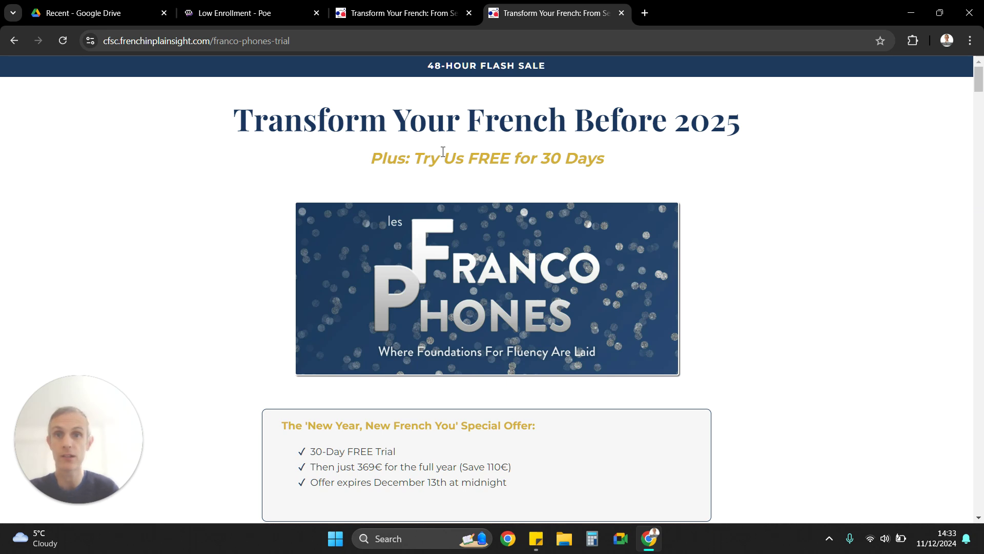
{"action": "double_click", "coordinate": [528, 126]}
{"action": "double_click", "coordinate": [547, 165]}
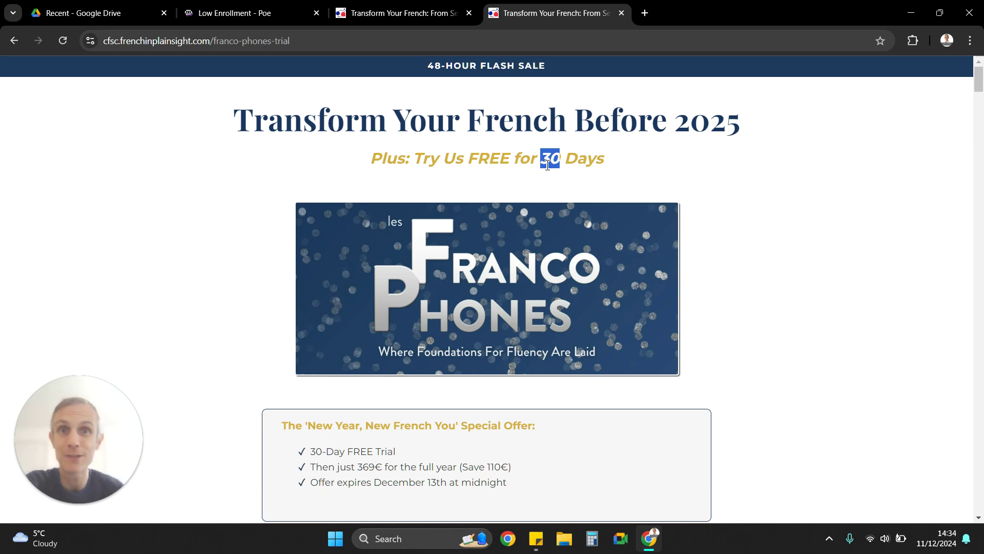
{"action": "scroll", "coordinate": [626, 231], "scroll_direction": "down", "scroll_amount": 4}
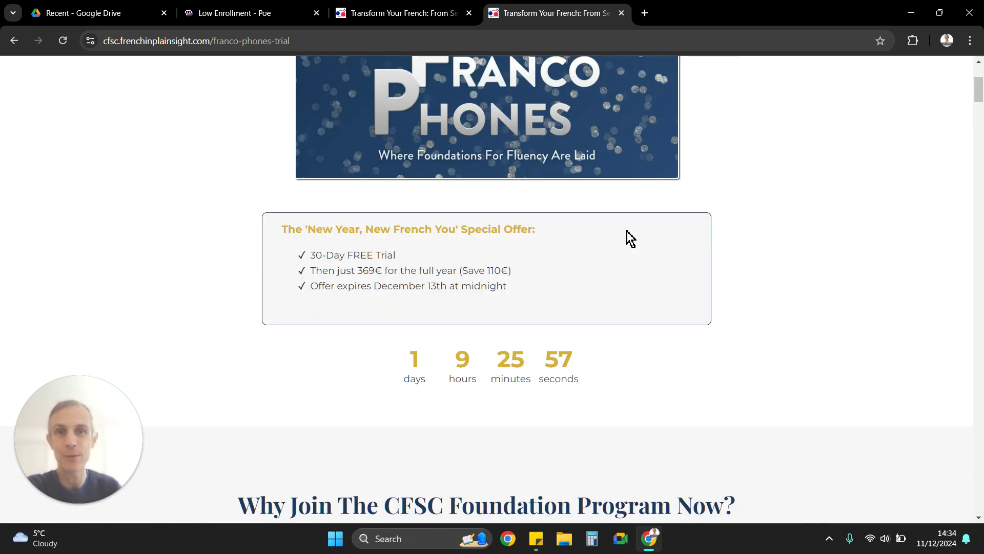
{"action": "scroll", "coordinate": [627, 231], "scroll_direction": "down", "scroll_amount": 7}
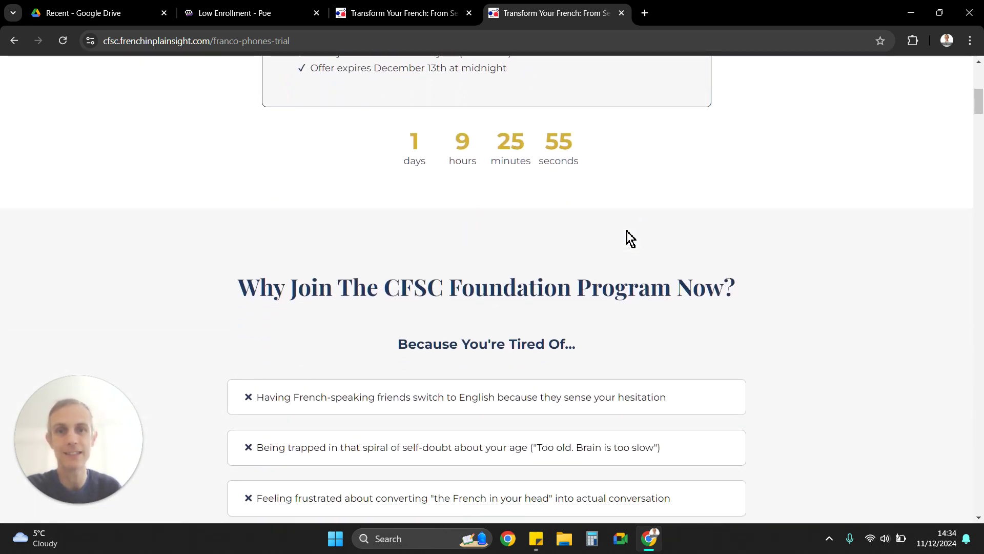
{"action": "scroll", "coordinate": [626, 231], "scroll_direction": "down", "scroll_amount": 15}
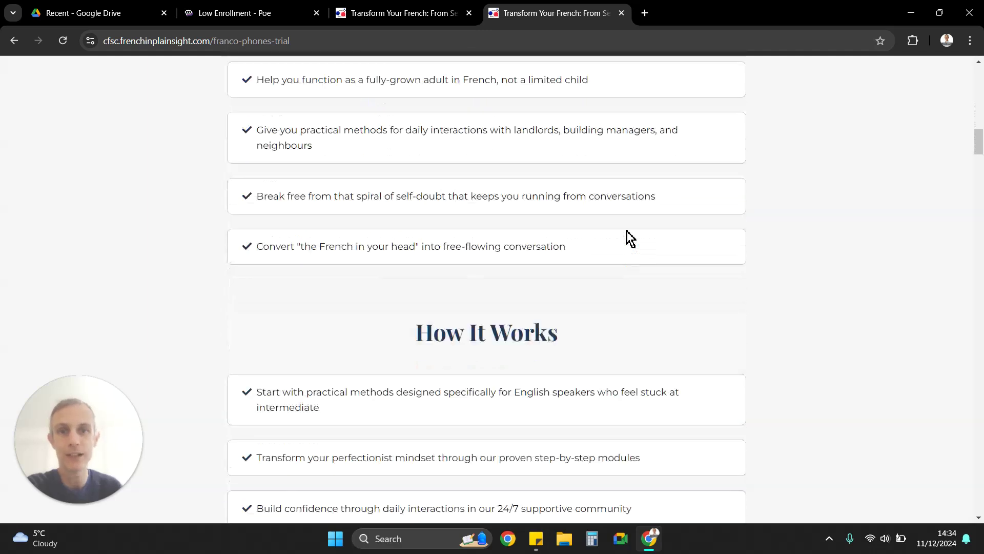
{"action": "scroll", "coordinate": [629, 235], "scroll_direction": "down", "scroll_amount": 13}
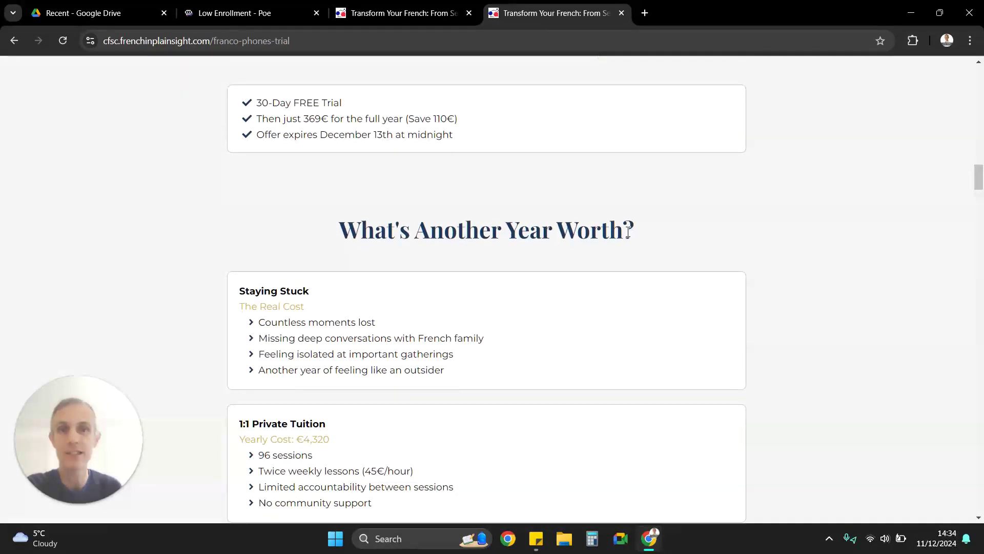
{"action": "scroll", "coordinate": [628, 231], "scroll_direction": "down", "scroll_amount": 2}
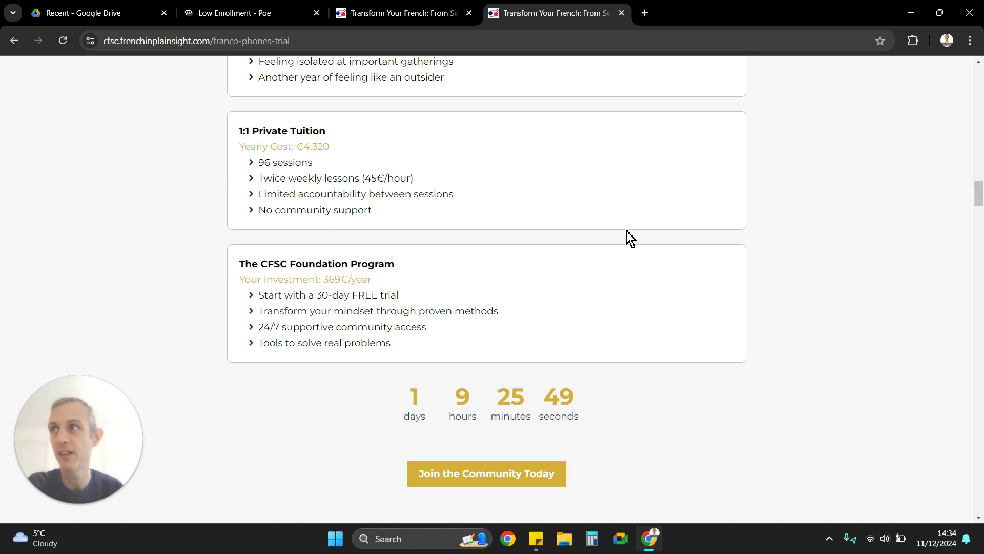
{"action": "scroll", "coordinate": [626, 231], "scroll_direction": "down", "scroll_amount": 12}
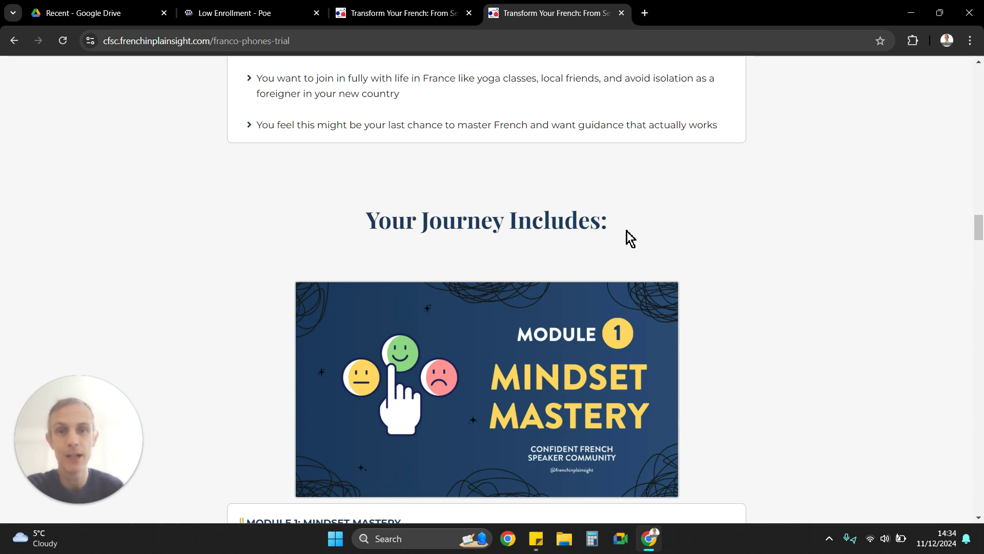
{"action": "scroll", "coordinate": [630, 239], "scroll_direction": "down", "scroll_amount": 14}
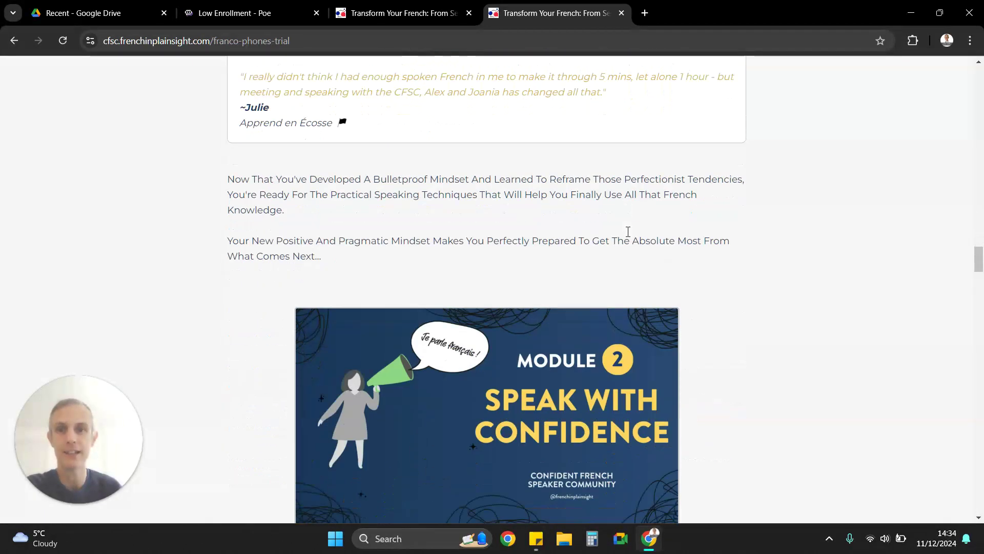
{"action": "scroll", "coordinate": [629, 232], "scroll_direction": "down", "scroll_amount": 4}
- Switch to the original CFSC sales page and view it down to the monthly and annual plans
{"action": "left_click", "coordinate": [415, 14]}
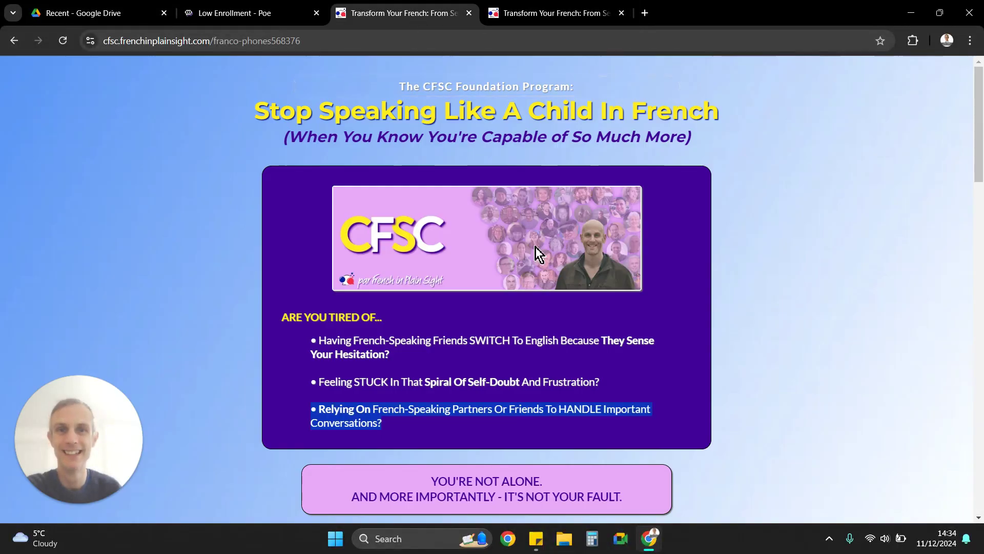
{"action": "scroll", "coordinate": [535, 247], "scroll_direction": "down", "scroll_amount": 5}
{"action": "scroll", "coordinate": [535, 247], "scroll_direction": "down", "scroll_amount": 20}
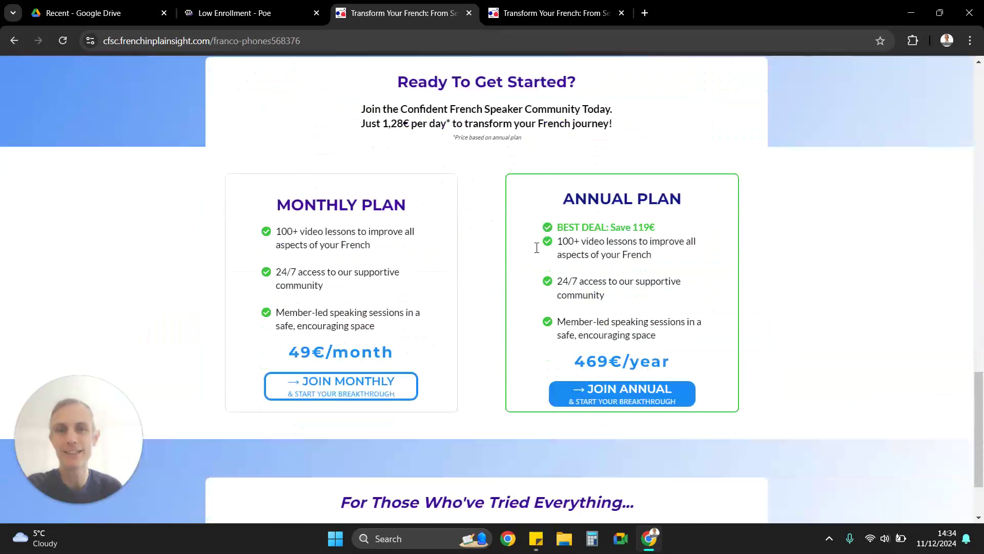
{"action": "scroll", "coordinate": [536, 247], "scroll_direction": "down", "scroll_amount": 2}
- Return to the franco-phones-trial page and review Module 2 onward, through member testimonials to the closing call to action
{"action": "left_click", "coordinate": [555, 11]}
{"action": "scroll", "coordinate": [522, 273], "scroll_direction": "down", "scroll_amount": 1}
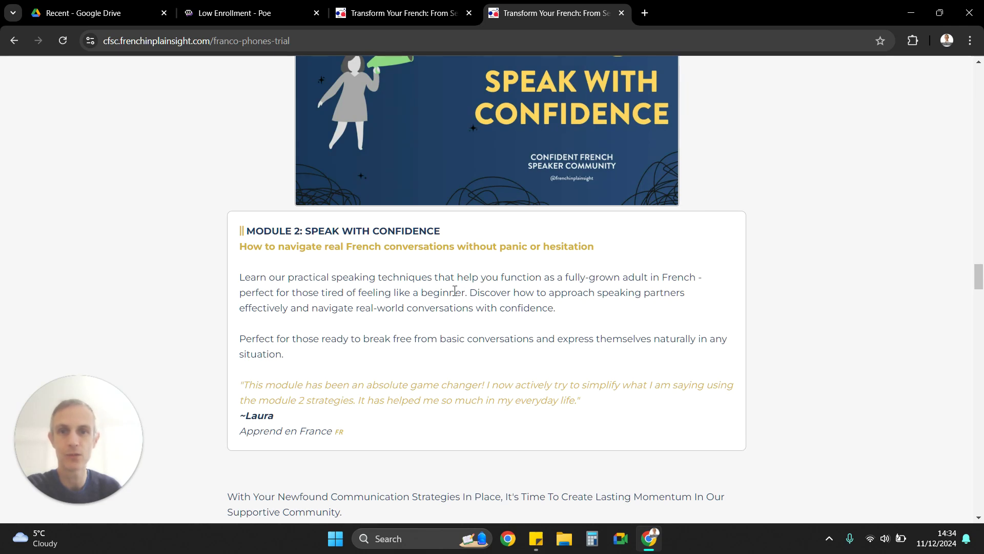
{"action": "double_click", "coordinate": [455, 291]}
{"action": "triple_click", "coordinate": [455, 291]}
{"action": "scroll", "coordinate": [453, 290], "scroll_direction": "down", "scroll_amount": 18}
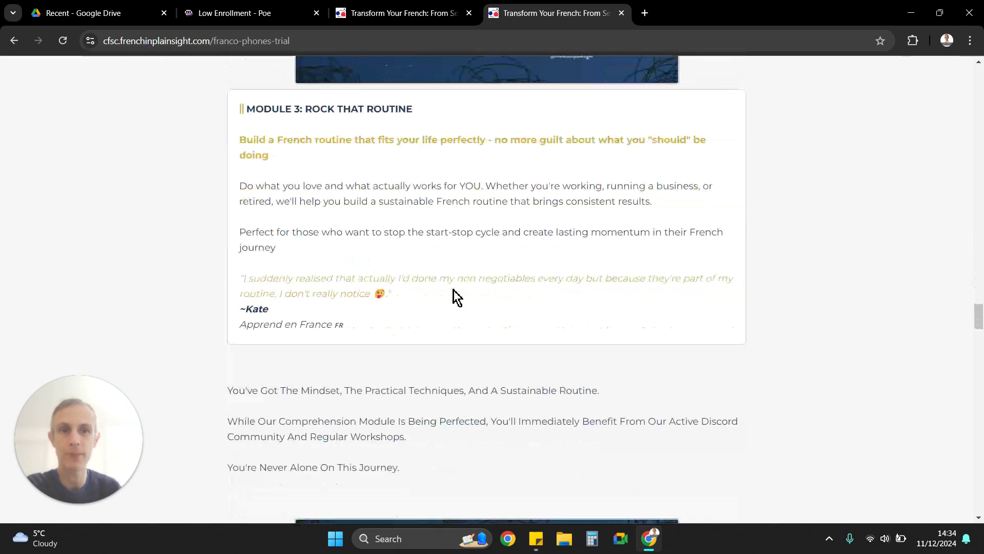
{"action": "scroll", "coordinate": [453, 290], "scroll_direction": "down", "scroll_amount": 20}
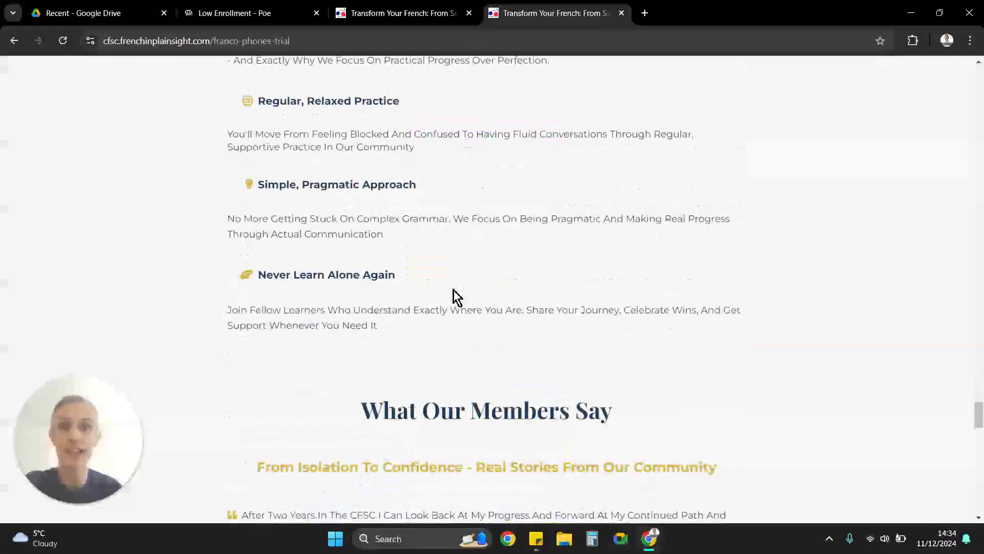
{"action": "scroll", "coordinate": [453, 291], "scroll_direction": "down", "scroll_amount": 15}
{"action": "scroll", "coordinate": [453, 290], "scroll_direction": "up", "scroll_amount": 12}
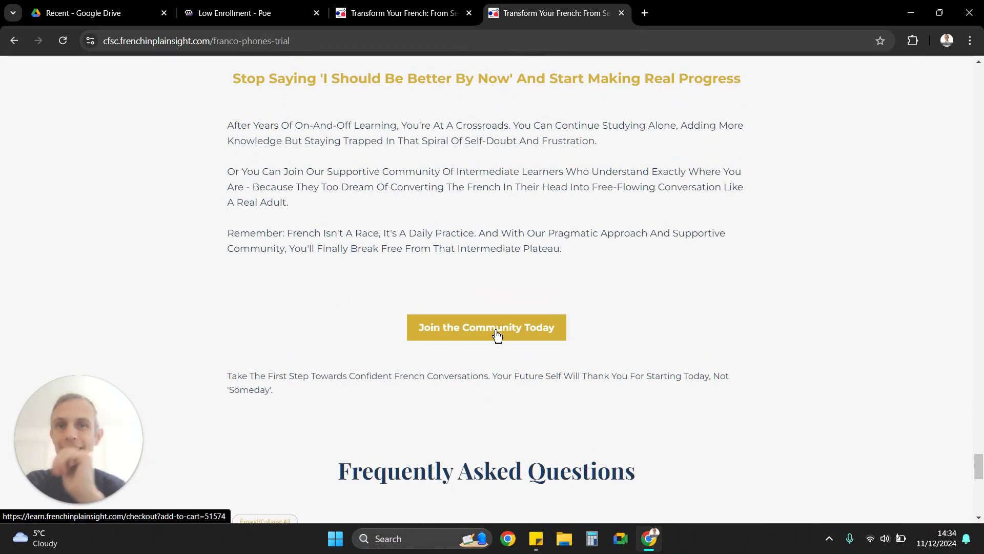
- Go back to the trial page's 'New Year, New French You' Special Offer and highlight its trial, price and expiry lines in turn
{"action": "scroll", "coordinate": [496, 333], "scroll_direction": "up", "scroll_amount": 20}
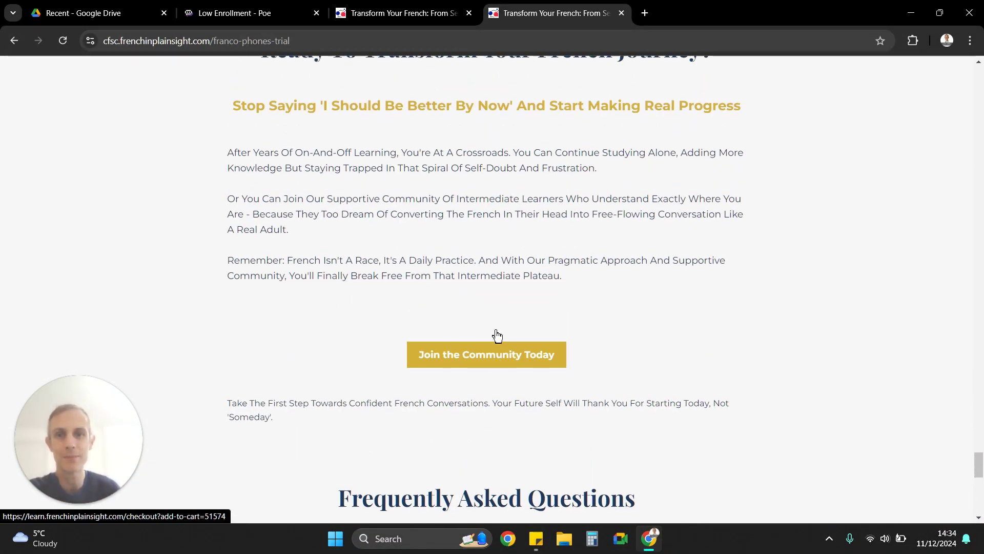
{"action": "scroll", "coordinate": [496, 330], "scroll_direction": "up", "scroll_amount": 15}
{"action": "scroll", "coordinate": [495, 331], "scroll_direction": "up", "scroll_amount": 15}
{"action": "scroll", "coordinate": [495, 330], "scroll_direction": "up", "scroll_amount": 15}
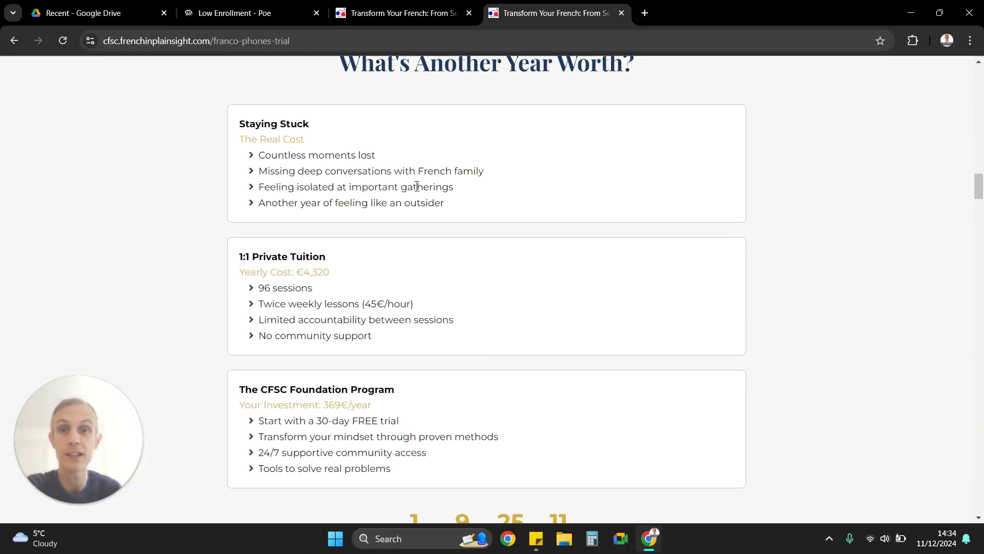
{"action": "scroll", "coordinate": [367, 283], "scroll_direction": "up", "scroll_amount": 4}
{"action": "scroll", "coordinate": [367, 282], "scroll_direction": "up", "scroll_amount": 1}
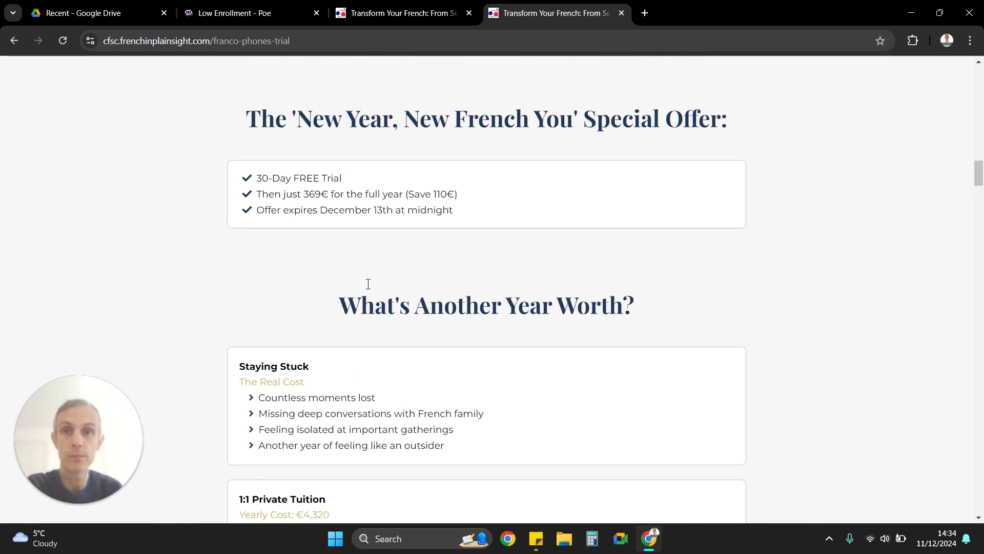
{"action": "triple_click", "coordinate": [470, 210]}
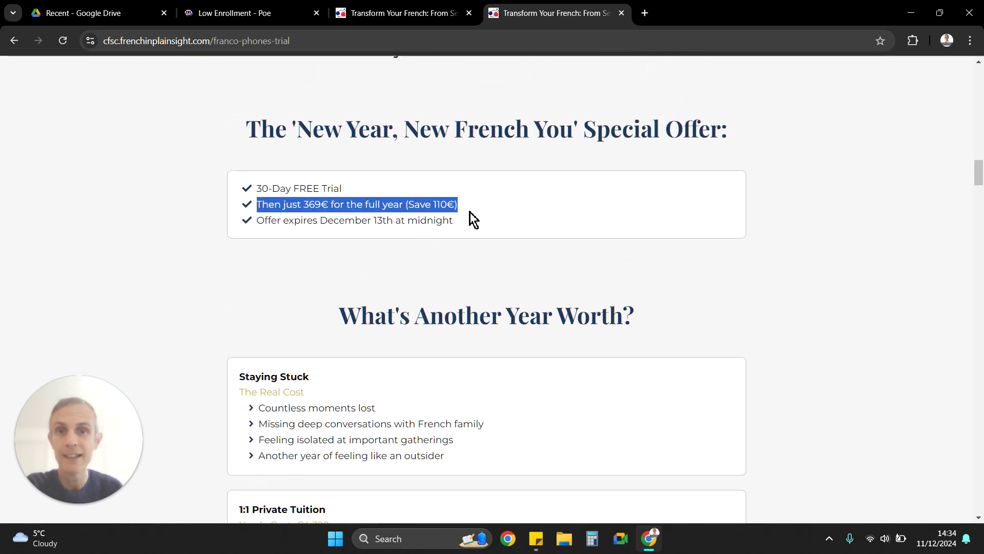
{"action": "triple_click", "coordinate": [358, 186]}
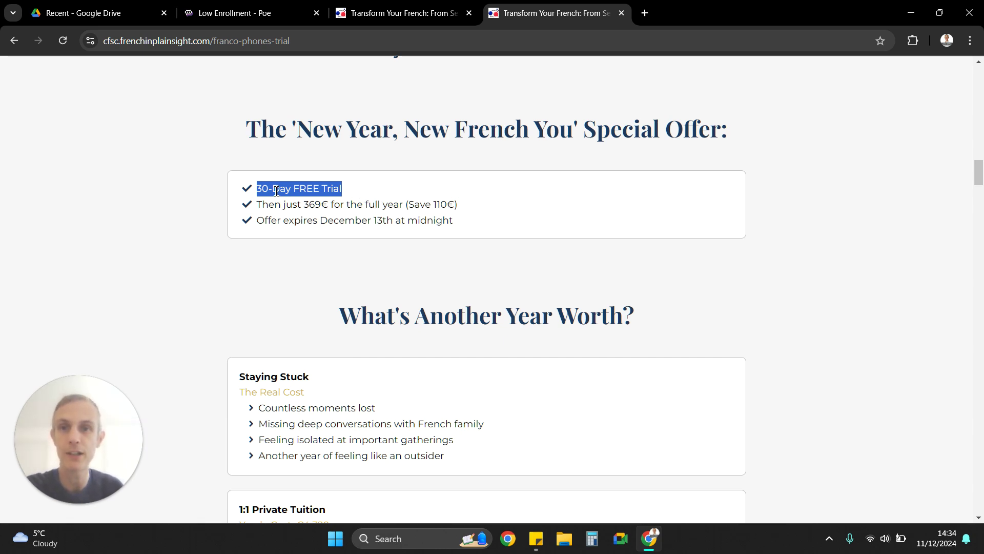
{"action": "triple_click", "coordinate": [355, 200]}
{"action": "triple_click", "coordinate": [366, 221]}
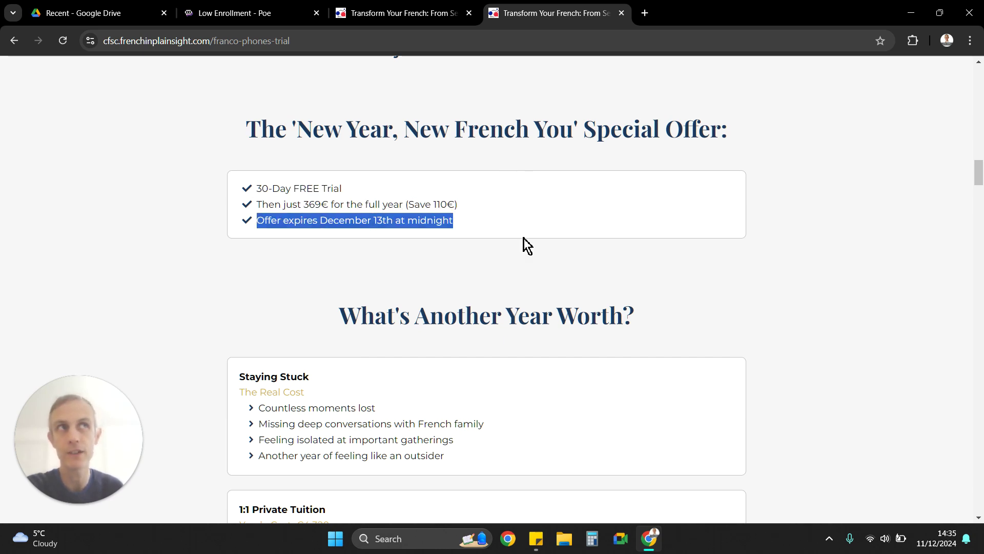
- Reopen the original CFSC sales page and look over its hero section and the content below it for comparison
{"action": "left_click", "coordinate": [401, 16]}
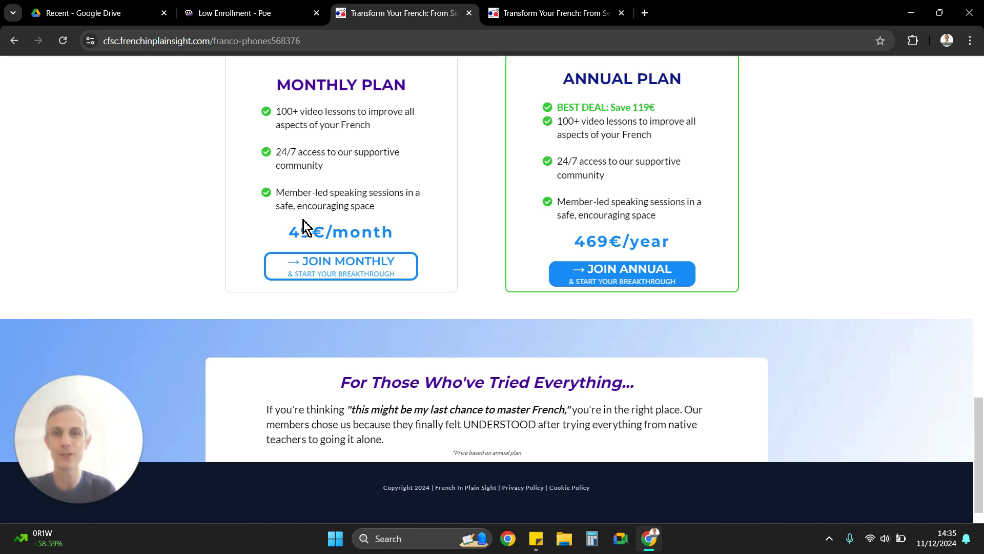
{"action": "scroll", "coordinate": [303, 226], "scroll_direction": "up", "scroll_amount": 15}
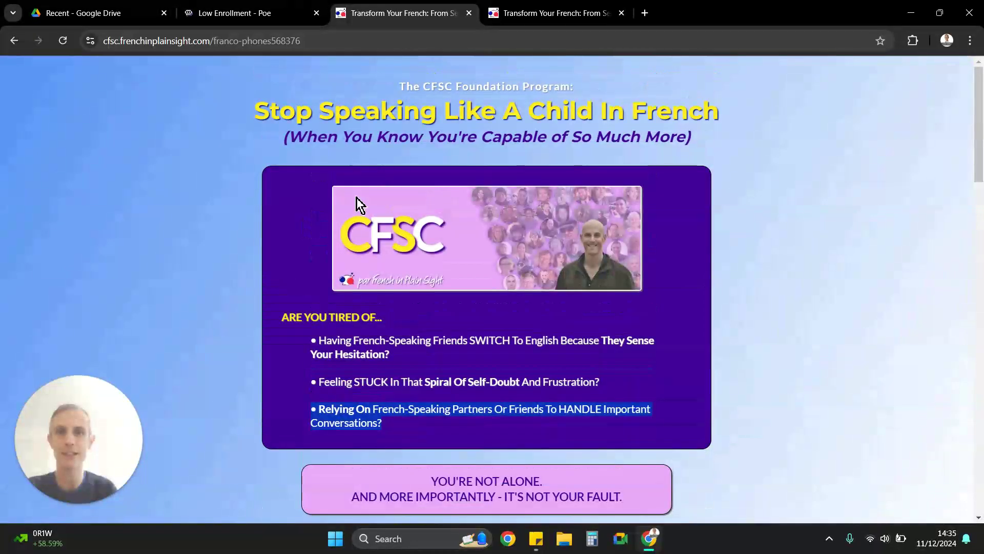
{"action": "scroll", "coordinate": [246, 212], "scroll_direction": "down", "scroll_amount": 2}
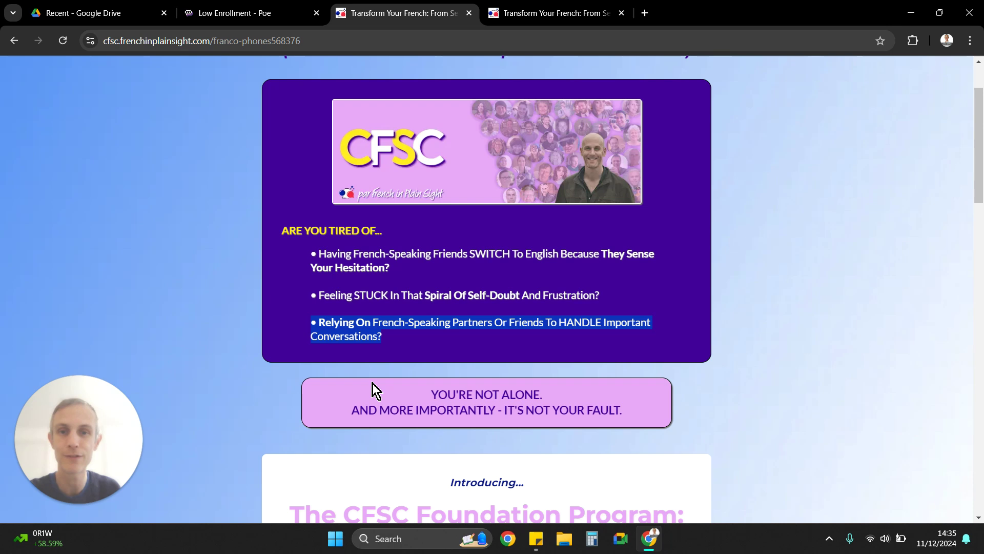
{"action": "scroll", "coordinate": [372, 383], "scroll_direction": "down", "scroll_amount": 10}
{"action": "scroll", "coordinate": [372, 382], "scroll_direction": "down", "scroll_amount": 3}
{"action": "scroll", "coordinate": [372, 383], "scroll_direction": "up", "scroll_amount": 16}
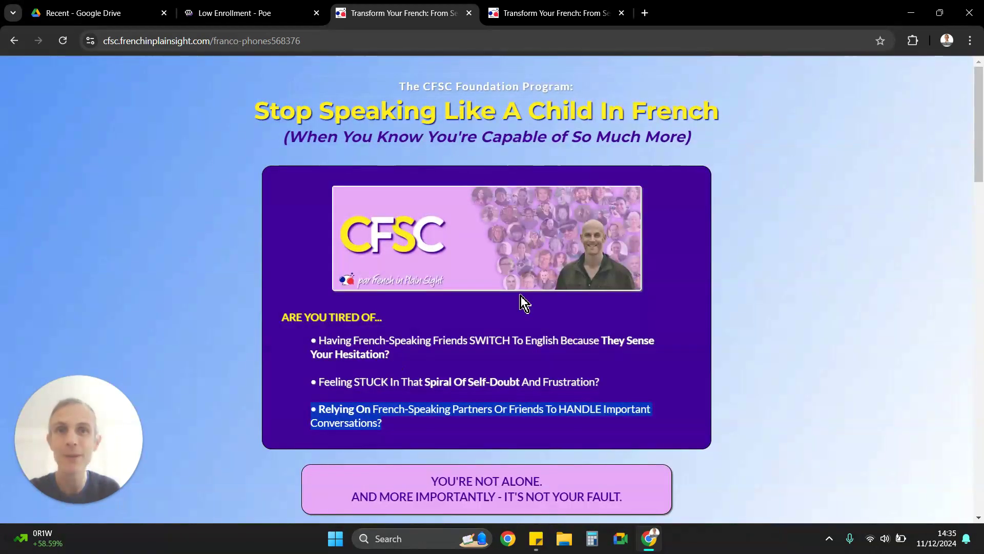